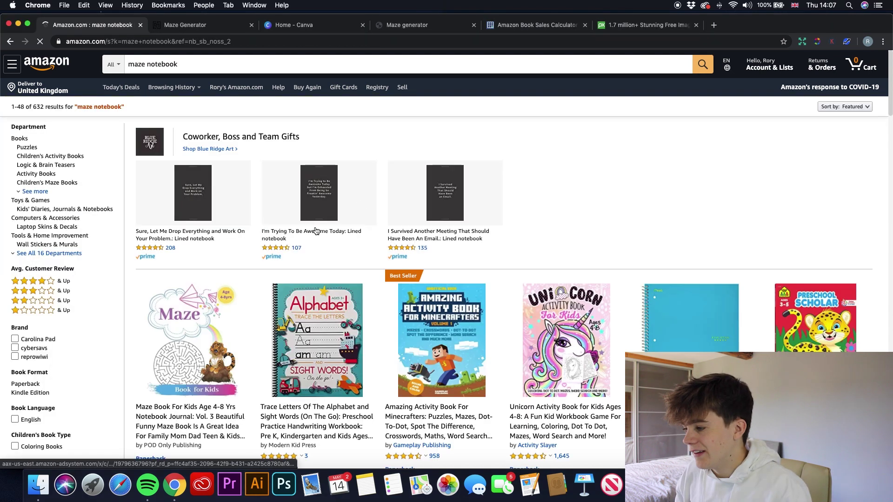
{"action": "scroll", "coordinate": [352, 268], "scroll_direction": "down", "scroll_amount": 5}
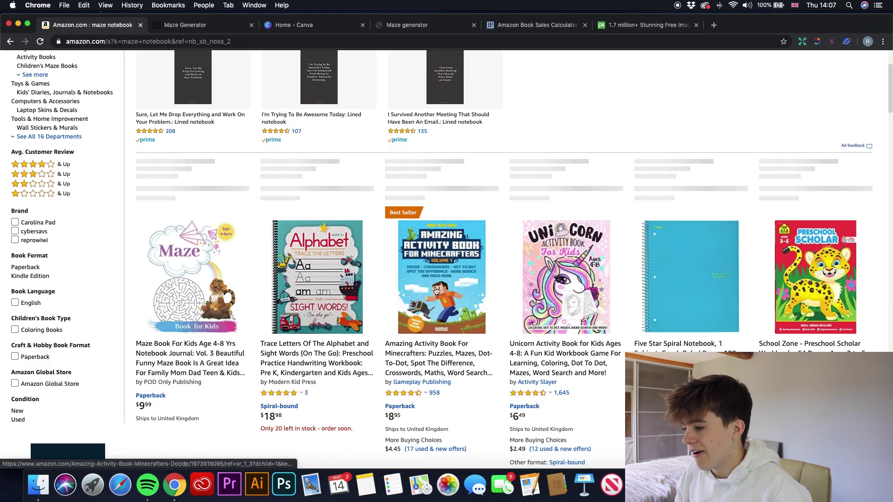
{"action": "scroll", "coordinate": [372, 274], "scroll_direction": "down", "scroll_amount": 2}
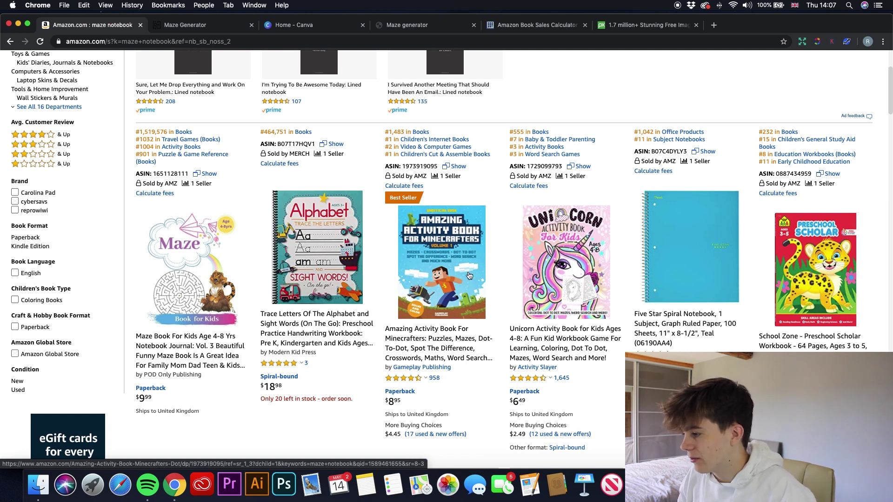
{"action": "left_click", "coordinate": [548, 231]}
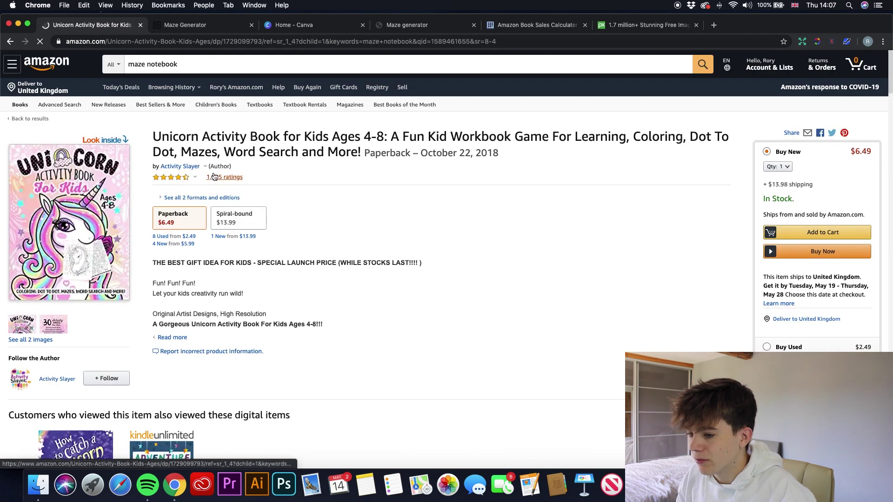
{"action": "left_click", "coordinate": [71, 230]}
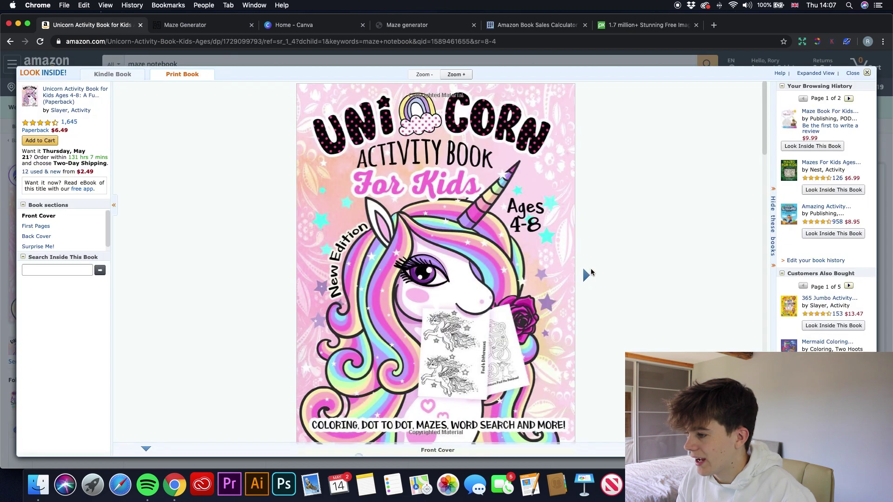
{"action": "left_click", "coordinate": [587, 274]}
{"action": "left_click", "coordinate": [587, 274]}
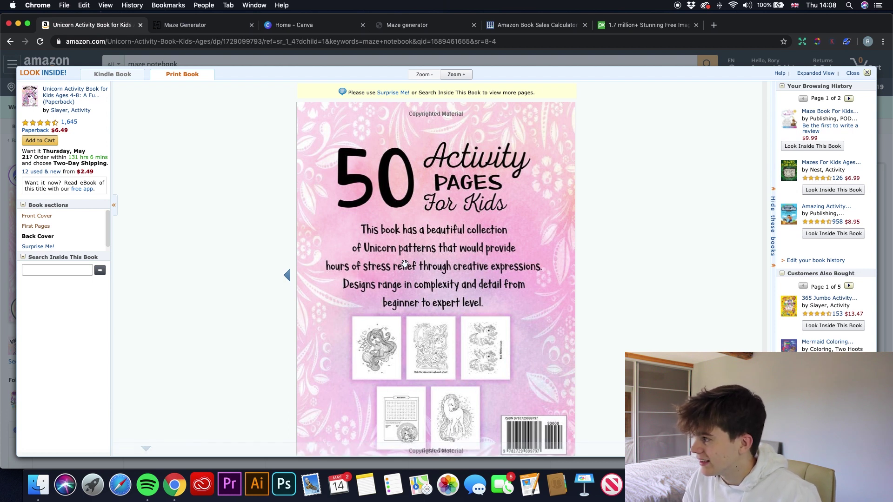
{"action": "left_click", "coordinate": [866, 74]}
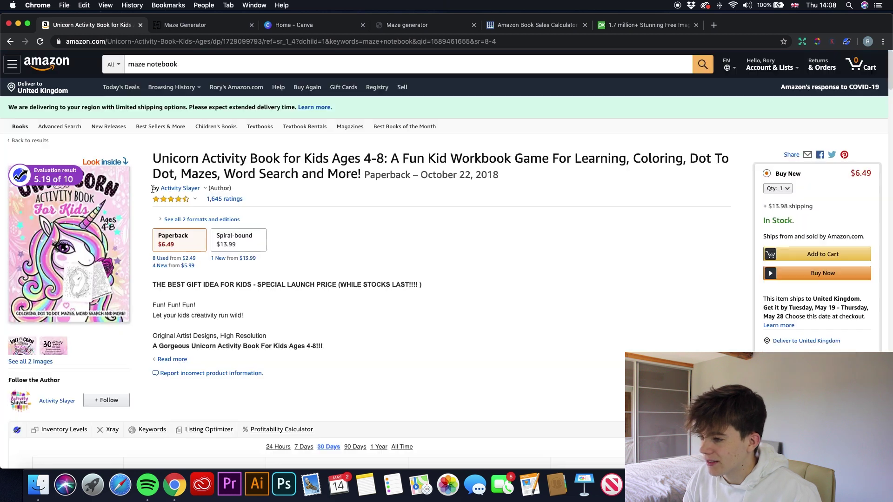
{"action": "scroll", "coordinate": [115, 263], "scroll_direction": "down", "scroll_amount": 15}
{"action": "scroll", "coordinate": [170, 260], "scroll_direction": "down", "scroll_amount": 9}
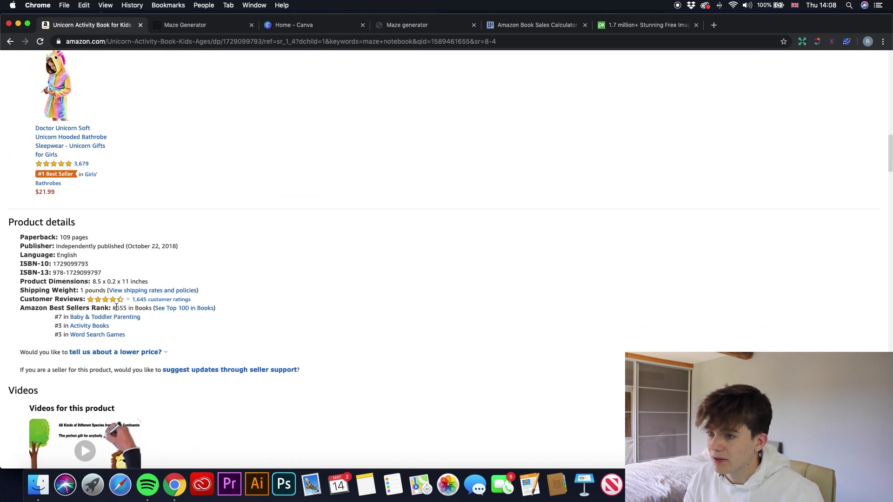
{"action": "left_click", "coordinate": [10, 42]}
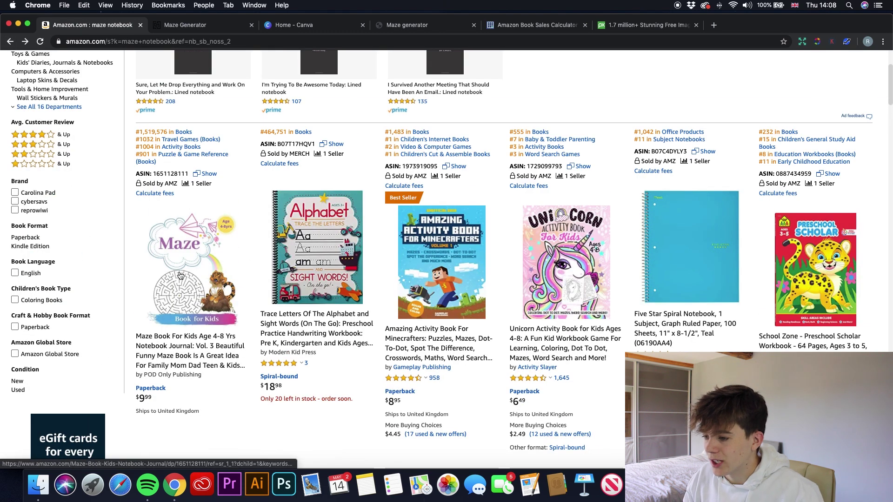
{"action": "left_click", "coordinate": [181, 275]}
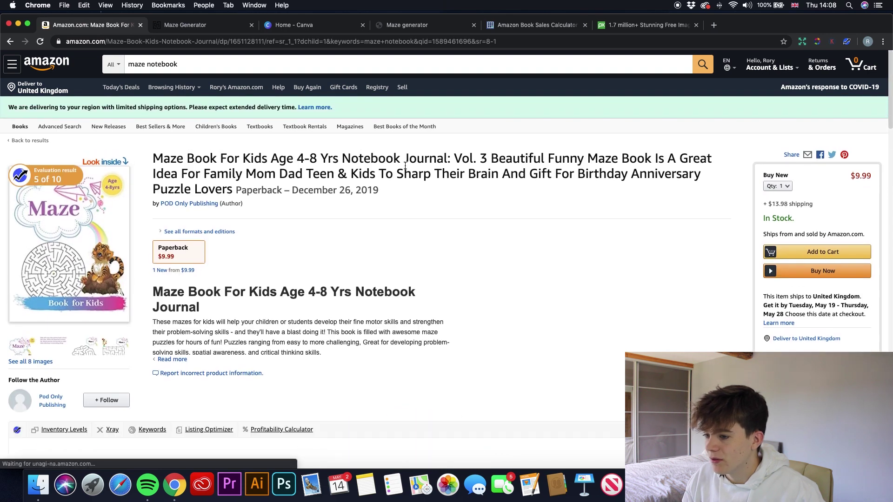
{"action": "left_click", "coordinate": [68, 221]}
{"action": "left_click", "coordinate": [586, 276]}
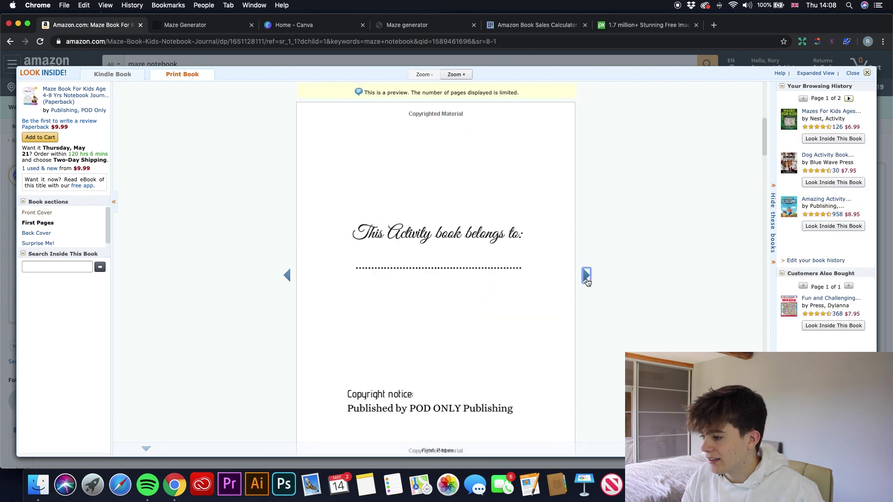
{"action": "left_click", "coordinate": [587, 276]}
{"action": "left_click", "coordinate": [586, 277]}
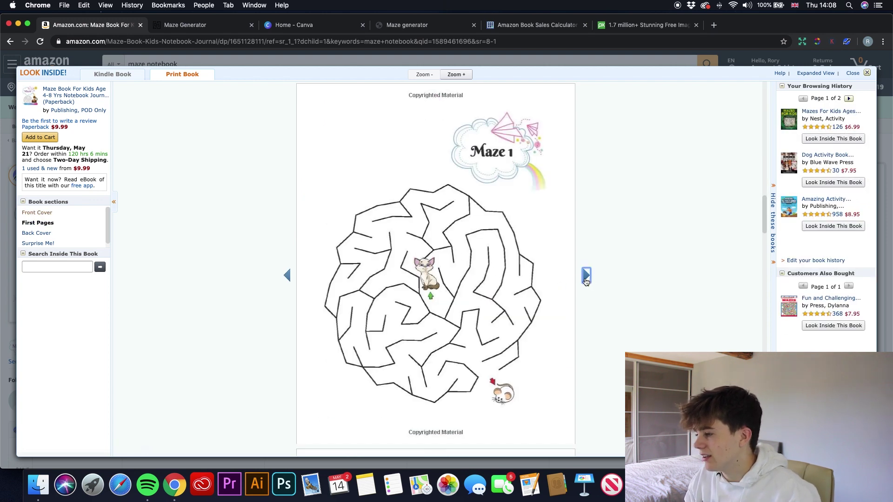
{"action": "left_click", "coordinate": [586, 279]}
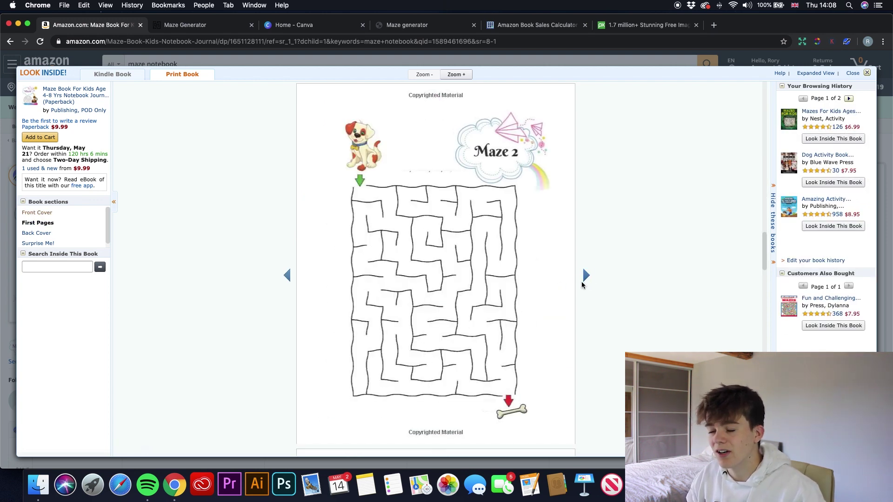
{"action": "key", "text": "super+Left"}
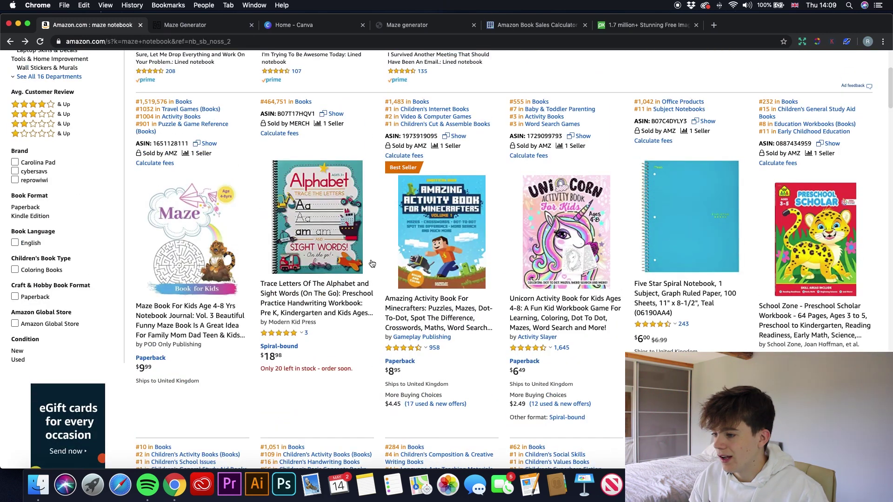
{"action": "scroll", "coordinate": [372, 264], "scroll_direction": "down", "scroll_amount": 5}
{"action": "scroll", "coordinate": [326, 275], "scroll_direction": "up", "scroll_amount": 2}
{"action": "left_click", "coordinate": [315, 282]}
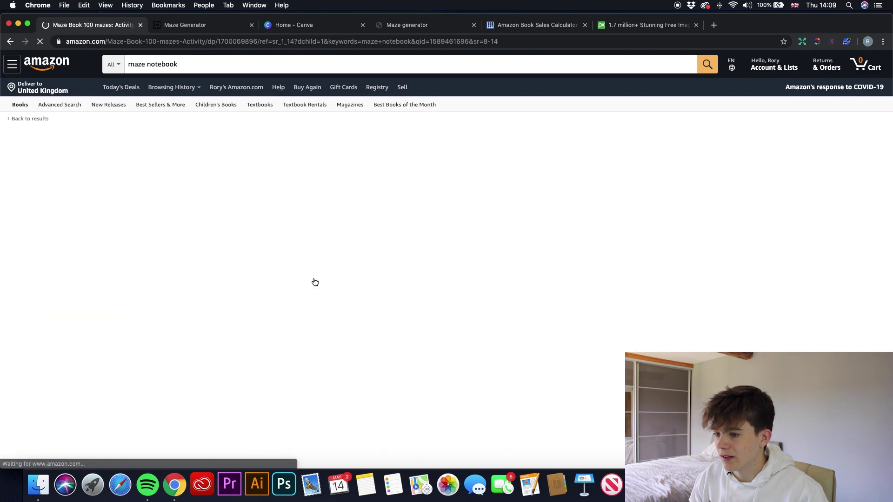
{"action": "scroll", "coordinate": [77, 226], "scroll_direction": "down", "scroll_amount": 15}
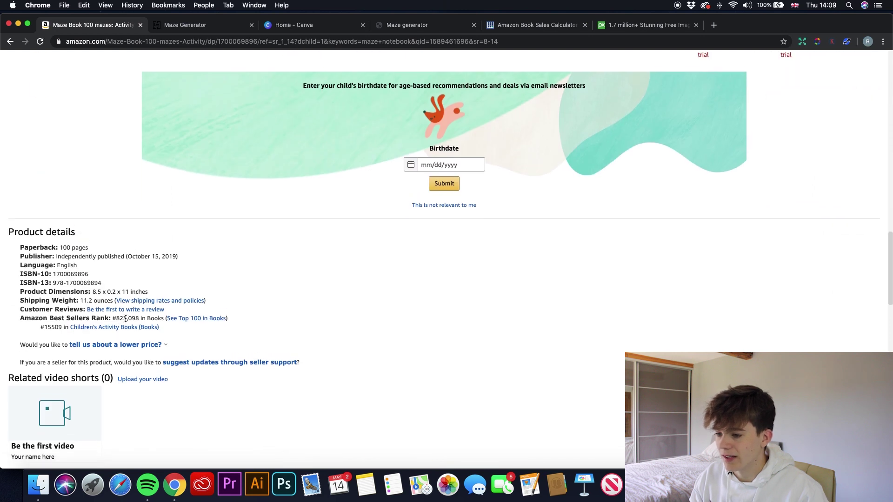
{"action": "scroll", "coordinate": [182, 326], "scroll_direction": "up", "scroll_amount": 20}
{"action": "left_click", "coordinate": [100, 260]}
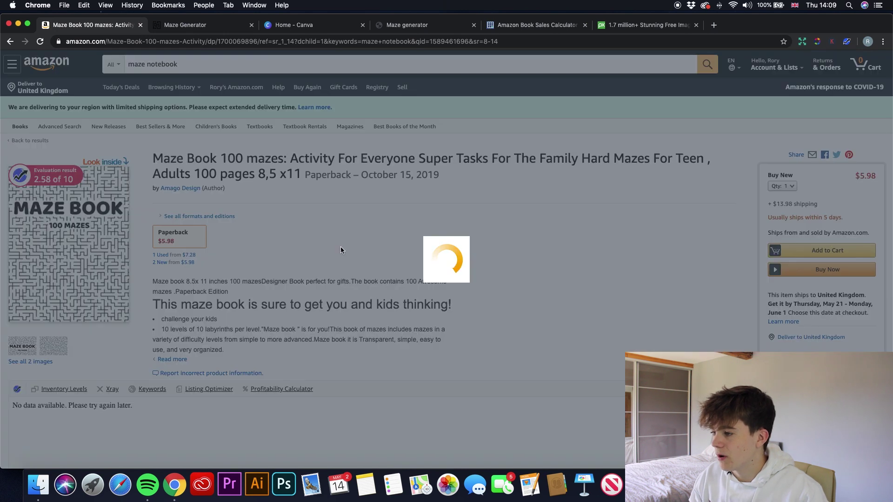
{"action": "left_click", "coordinate": [586, 276]}
{"action": "left_click", "coordinate": [586, 276]}
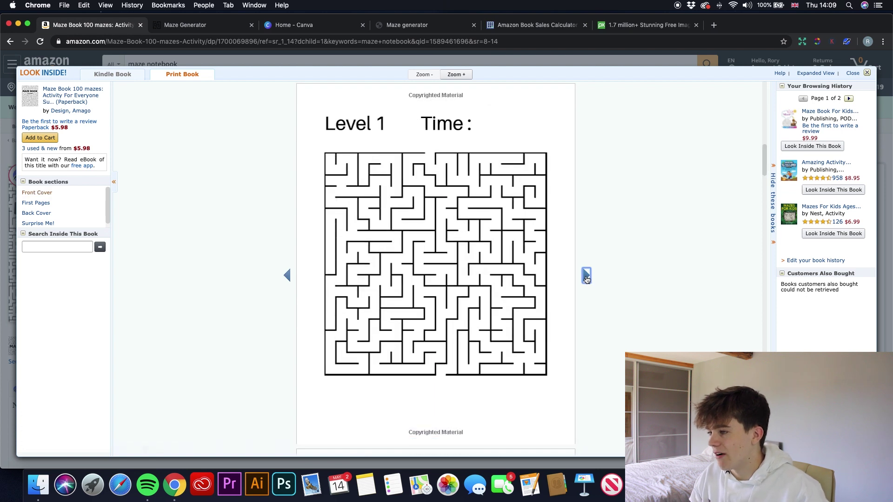
{"action": "left_click", "coordinate": [586, 276]}
{"action": "left_click", "coordinate": [587, 277]}
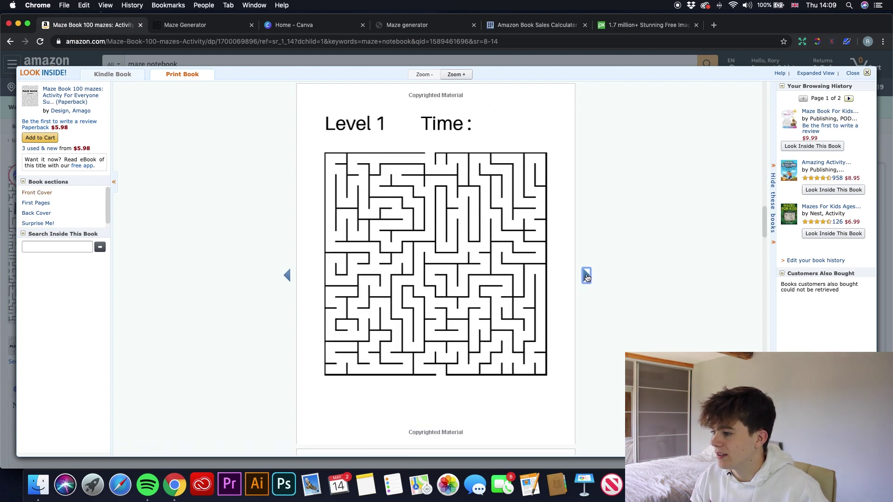
{"action": "key", "text": "super+bracketleft"}
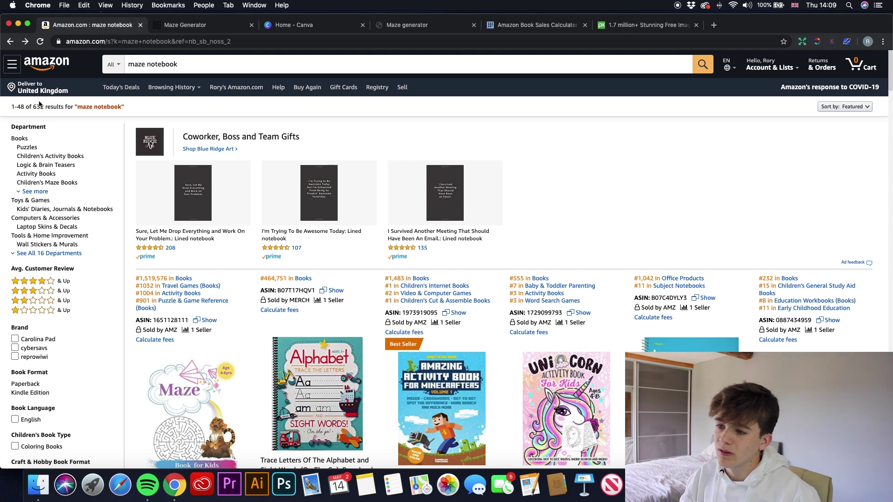
Step: Search Amazon for 'maze book' and open Fun and Challenging Mazes for Kids 8-12
{"action": "double_click", "coordinate": [165, 64]}
{"action": "type", "text": "book"}
{"action": "key", "text": "Return"}
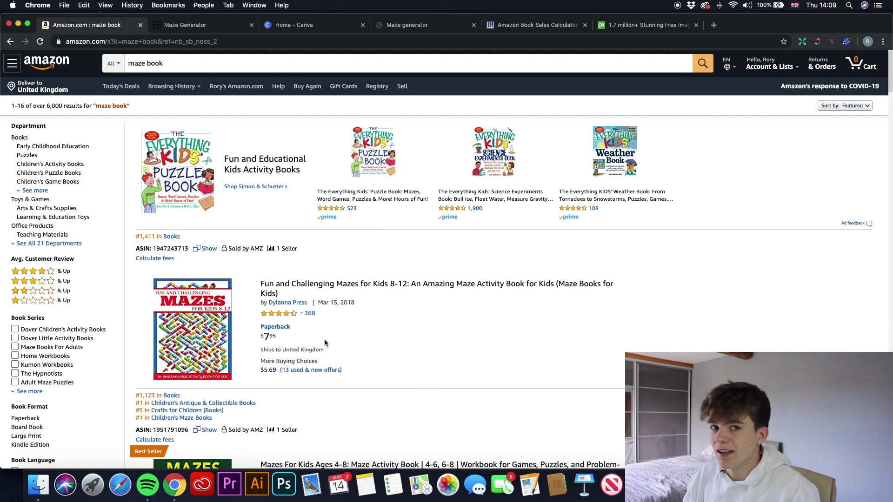
{"action": "scroll", "coordinate": [298, 332], "scroll_direction": "down", "scroll_amount": 3}
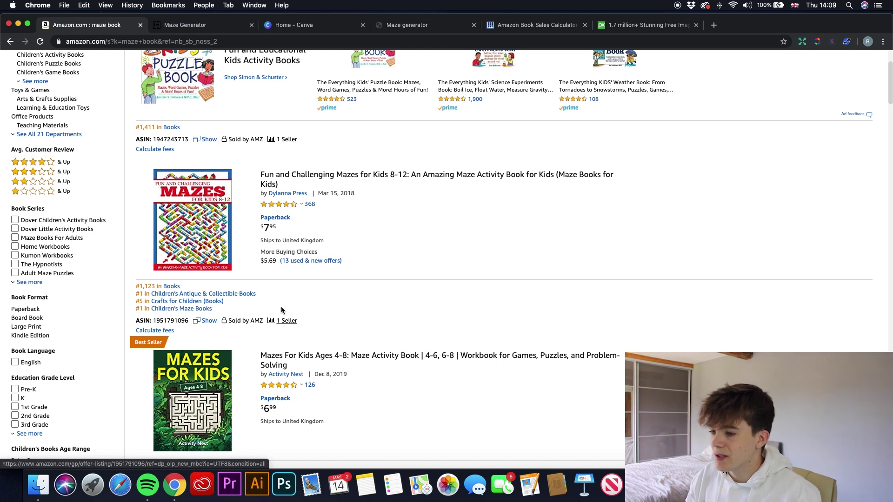
{"action": "left_click", "coordinate": [207, 222]}
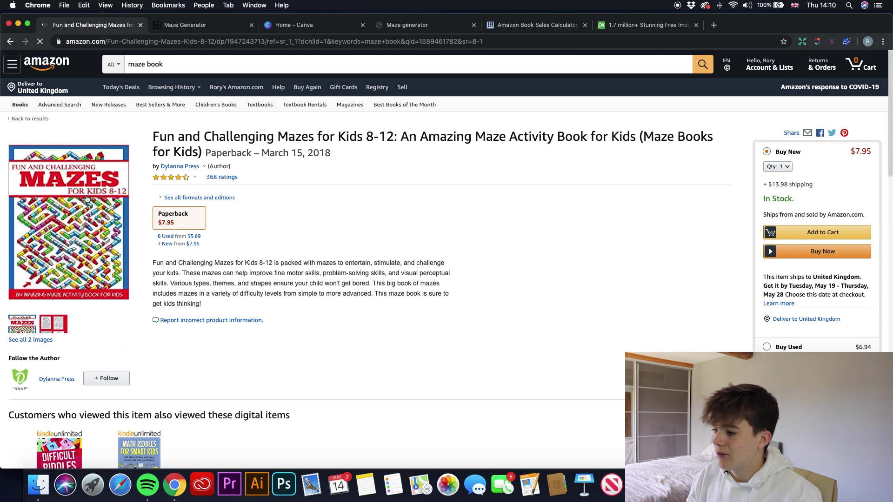
Step: Page through the book's Look Inside preview, then find its #1,411 Books rank in Product details
{"action": "left_click", "coordinate": [70, 219]}
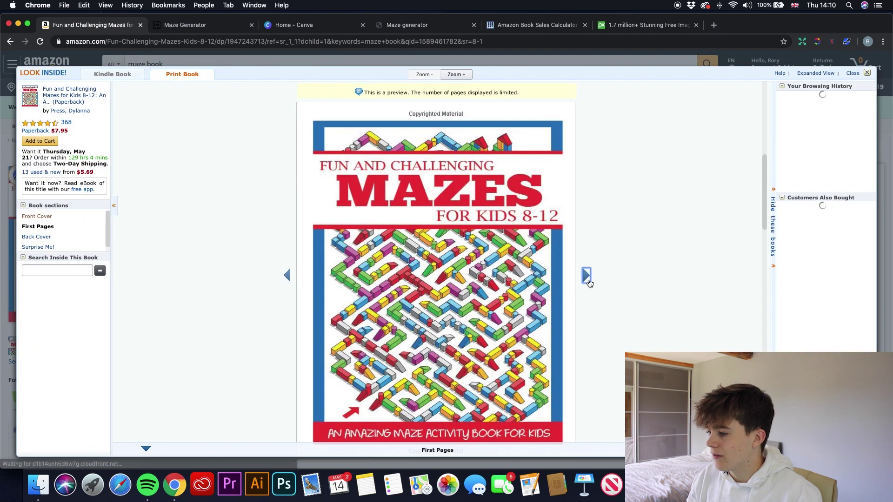
{"action": "left_click", "coordinate": [588, 281]}
{"action": "left_click", "coordinate": [588, 281]}
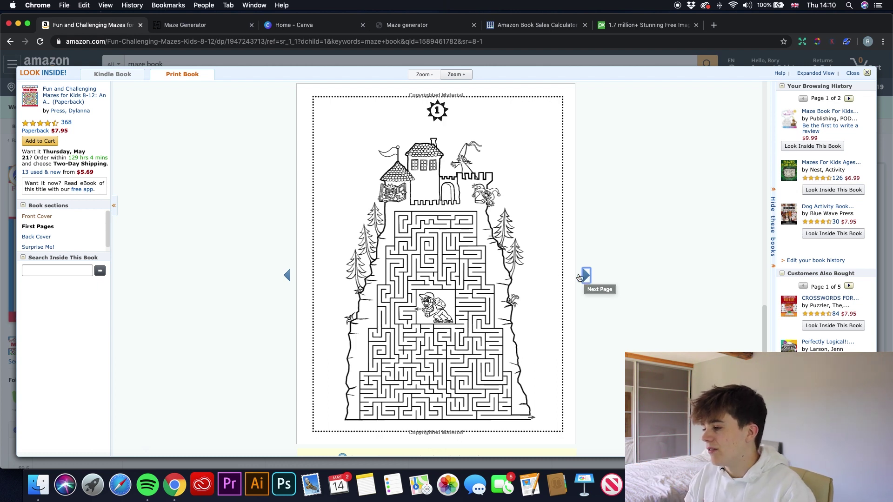
{"action": "left_click", "coordinate": [585, 280]}
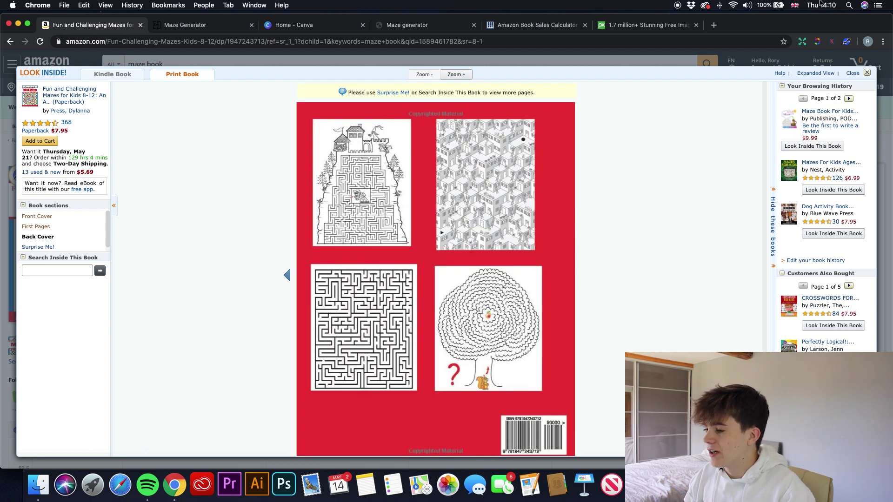
{"action": "left_click", "coordinate": [867, 73]}
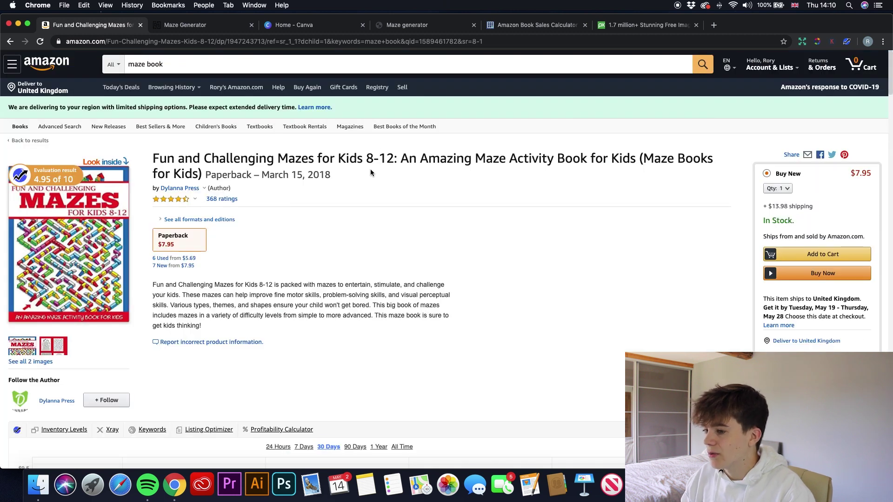
{"action": "scroll", "coordinate": [171, 261], "scroll_direction": "down", "scroll_amount": 12}
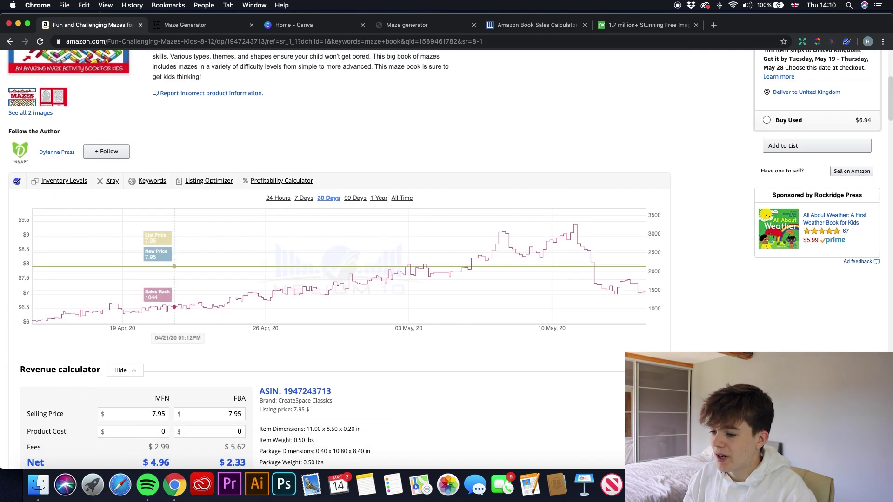
{"action": "scroll", "coordinate": [171, 264], "scroll_direction": "down", "scroll_amount": 5}
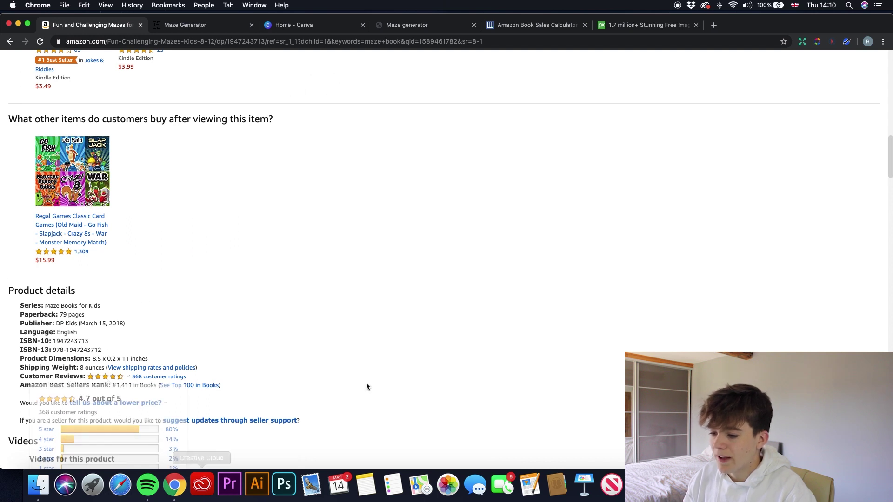
{"action": "left_click", "coordinate": [532, 23]}
Step: Enter rank 1411 in the calculator to get 1,718 monthly and 115 daily sales
{"action": "left_click", "coordinate": [420, 298]}
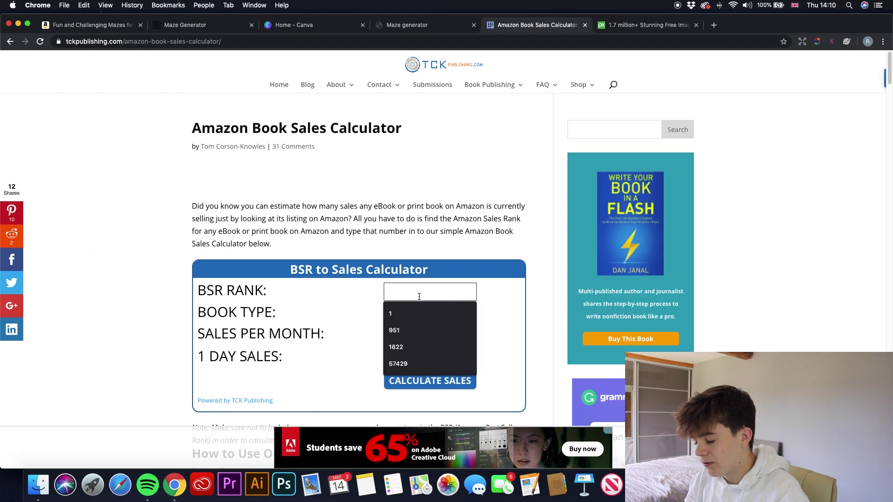
{"action": "type", "text": "1411"}
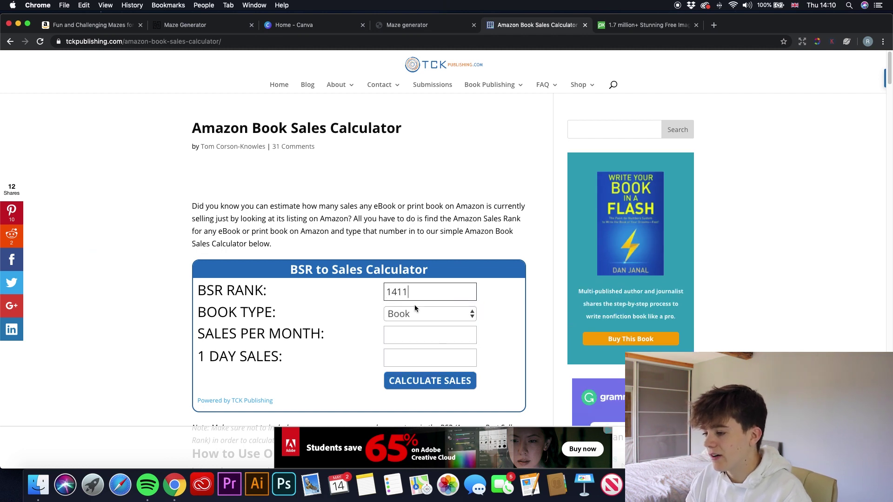
{"action": "left_click", "coordinate": [422, 379]}
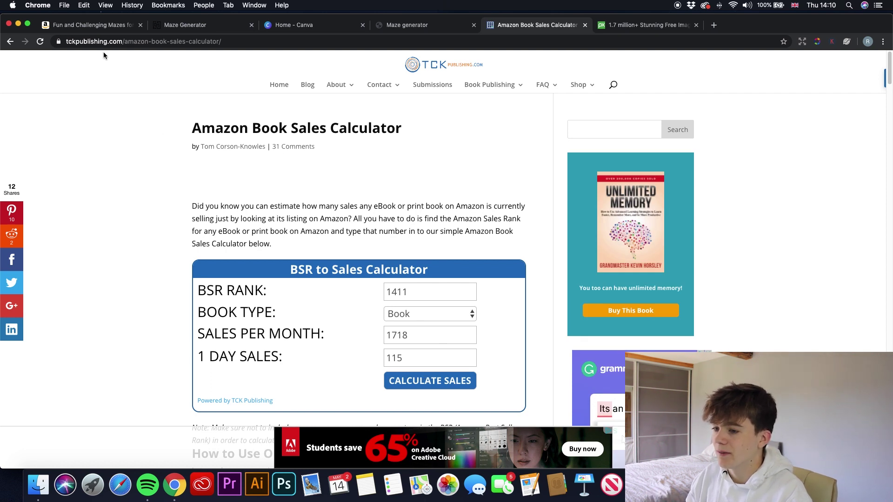
{"action": "left_click", "coordinate": [108, 31]}
{"action": "scroll", "coordinate": [119, 74], "scroll_direction": "up", "scroll_amount": 15}
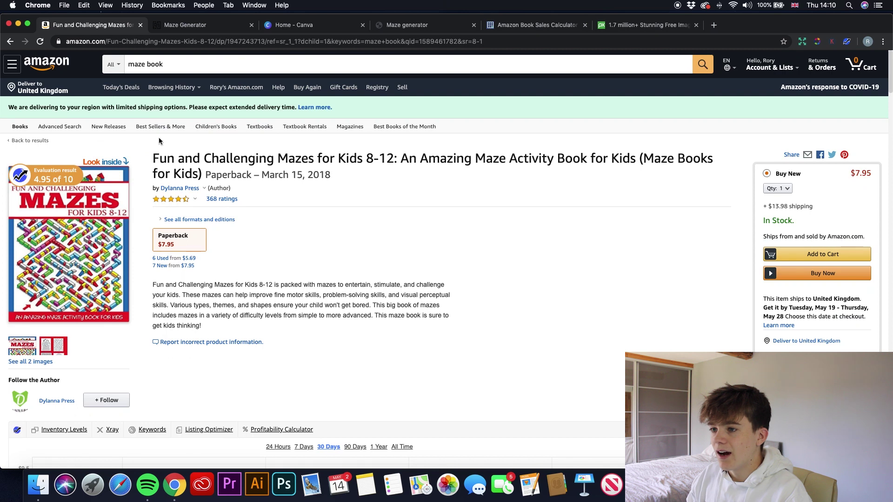
Step: Search 'dog maze book' and open Dog Activity Book for Kids, ranked #45,645
{"action": "left_click", "coordinate": [129, 64]}
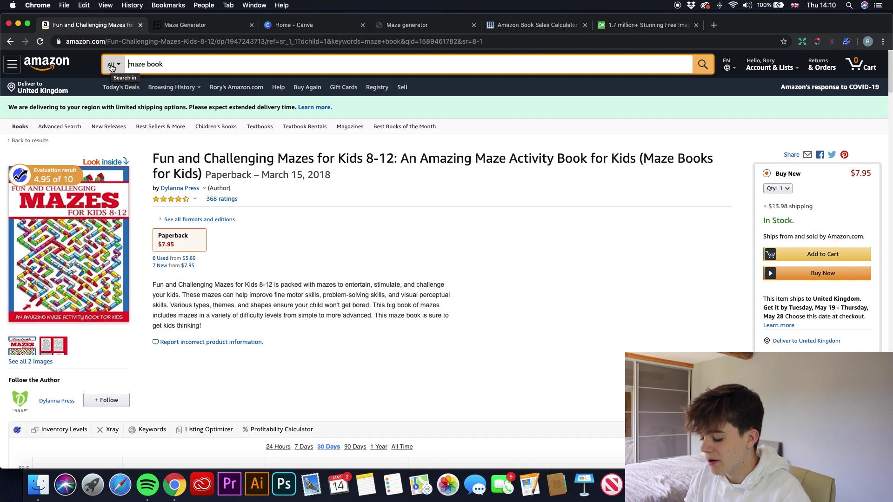
{"action": "type", "text": "dog"}
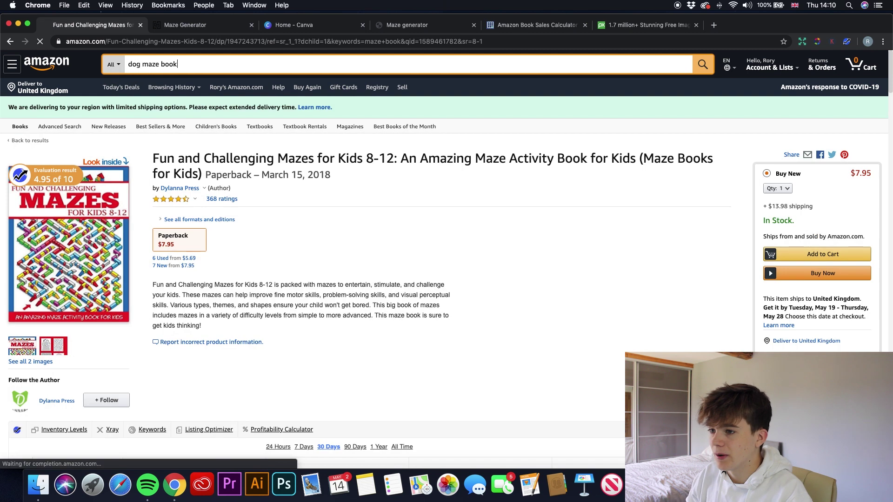
{"action": "key", "text": "Return"}
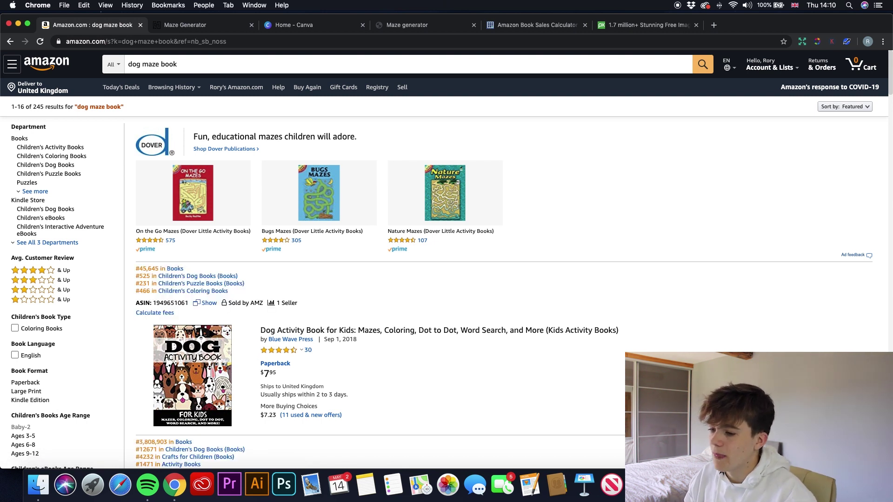
{"action": "scroll", "coordinate": [33, 330], "scroll_direction": "down", "scroll_amount": 3}
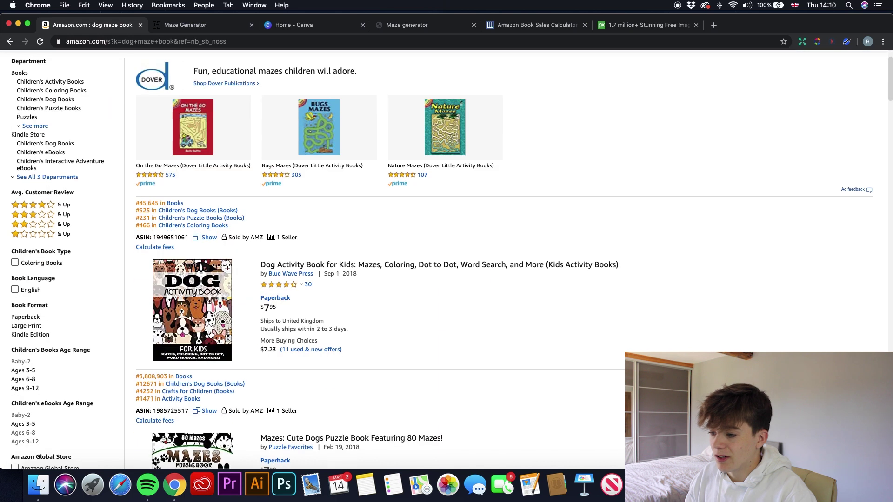
{"action": "left_click", "coordinate": [210, 277]}
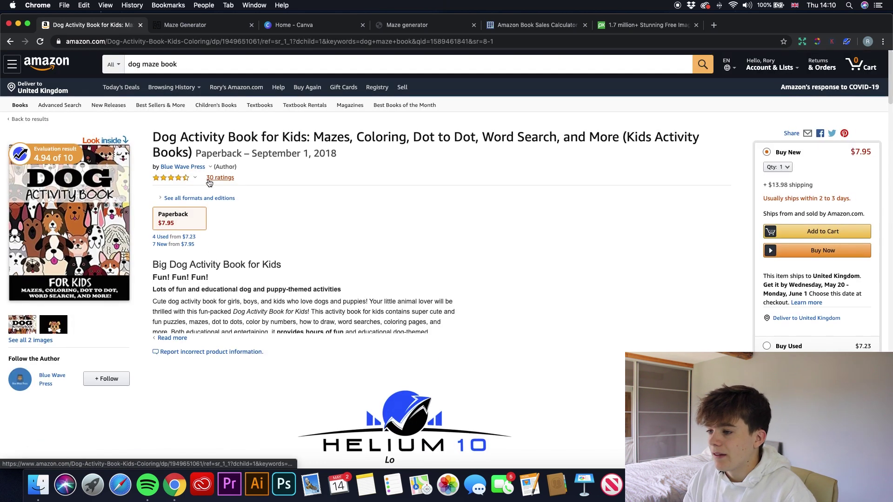
{"action": "scroll", "coordinate": [267, 212], "scroll_direction": "down", "scroll_amount": 20}
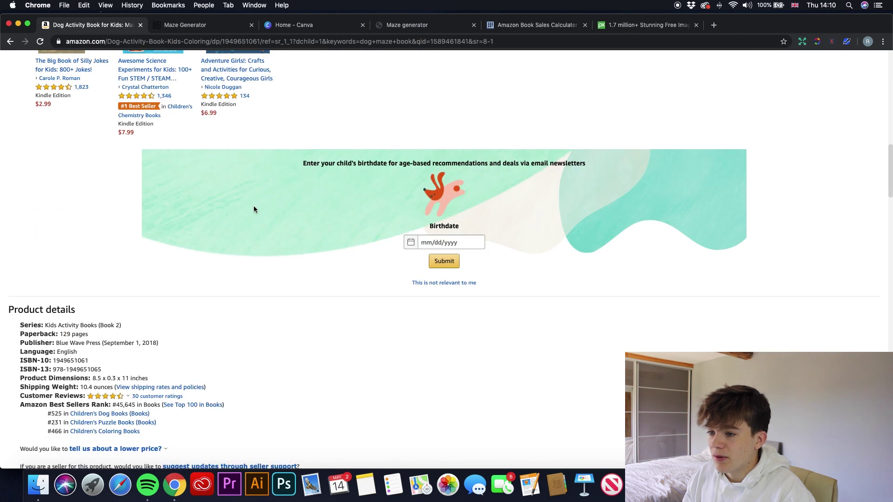
{"action": "scroll", "coordinate": [233, 158], "scroll_direction": "up", "scroll_amount": 2}
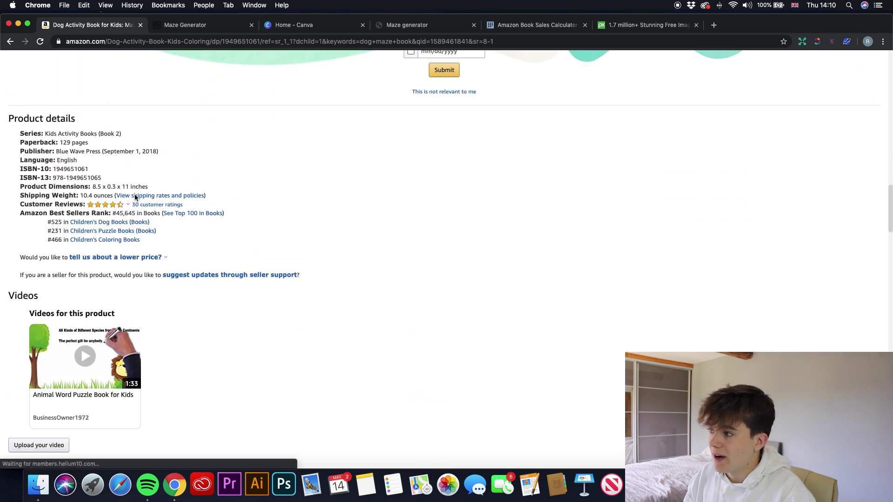
Step: Replace the rank with 45000 to estimate about 101 monthly and 7 daily sales
{"action": "left_click", "coordinate": [550, 28]}
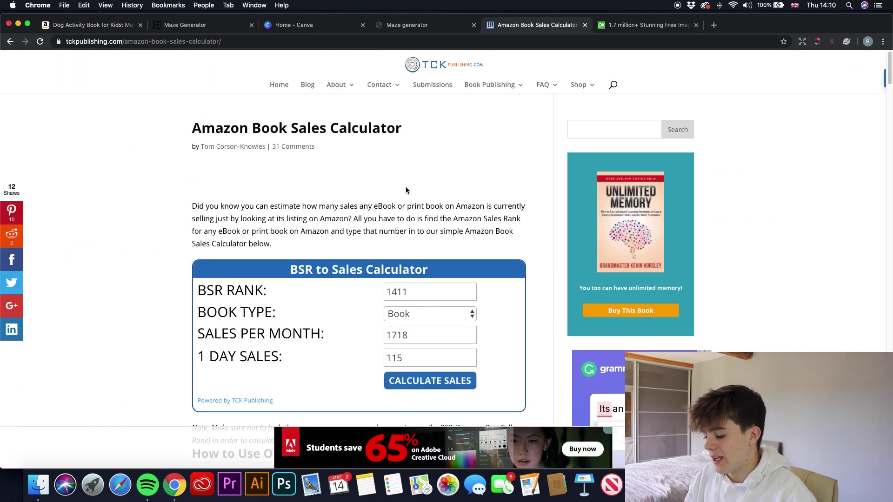
{"action": "left_click_drag", "start_coordinate": [465, 291], "coordinate": [380, 293]}
{"action": "type", "text": "45000"}
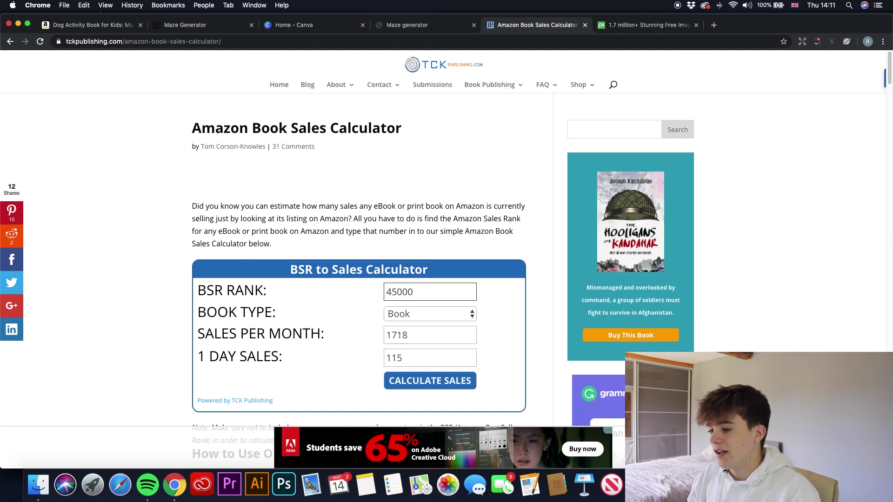
{"action": "key", "text": "Return"}
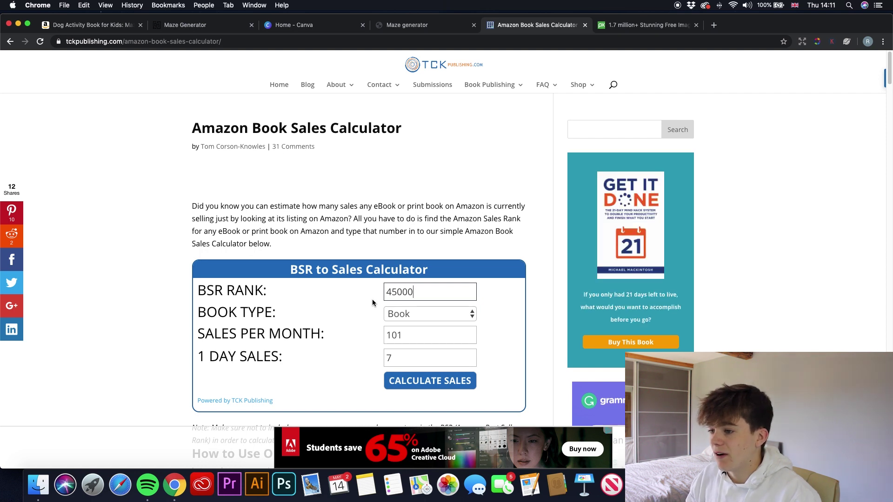
{"action": "left_click", "coordinate": [106, 24]}
Step: Flip the Dog Activity Book preview two pages to its table of contents, then close it
{"action": "scroll", "coordinate": [144, 160], "scroll_direction": "down", "scroll_amount": 5}
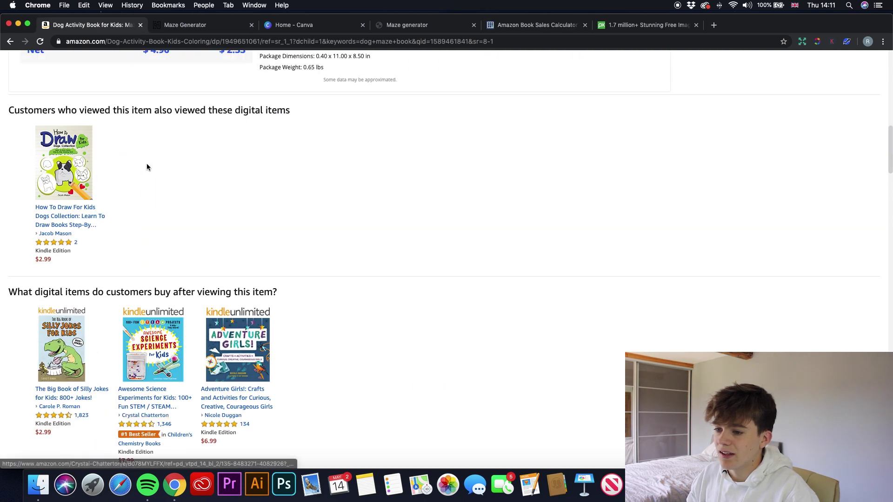
{"action": "scroll", "coordinate": [131, 156], "scroll_direction": "up", "scroll_amount": 5}
{"action": "scroll", "coordinate": [108, 150], "scroll_direction": "up", "scroll_amount": 10}
{"action": "left_click", "coordinate": [100, 273]}
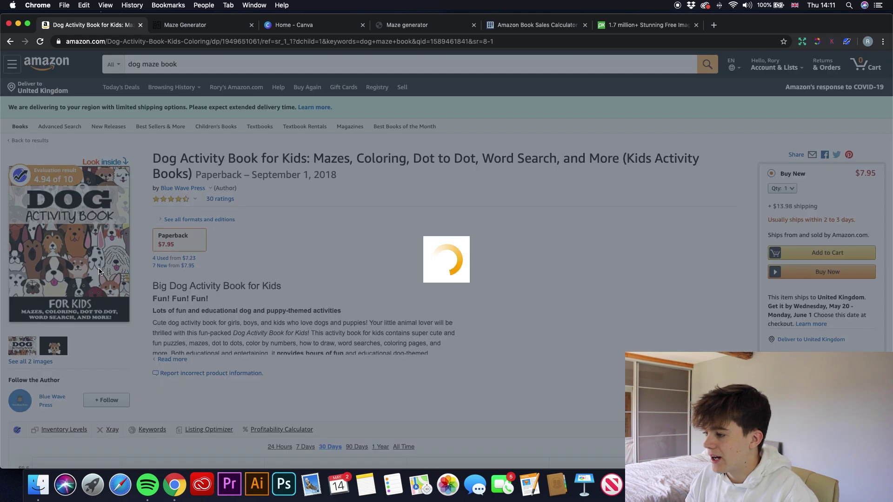
{"action": "left_click", "coordinate": [586, 276]}
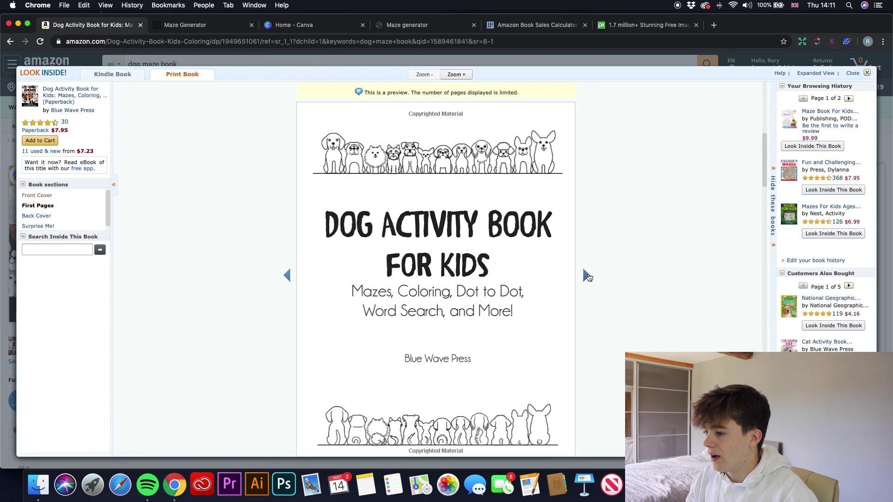
{"action": "left_click", "coordinate": [586, 275]}
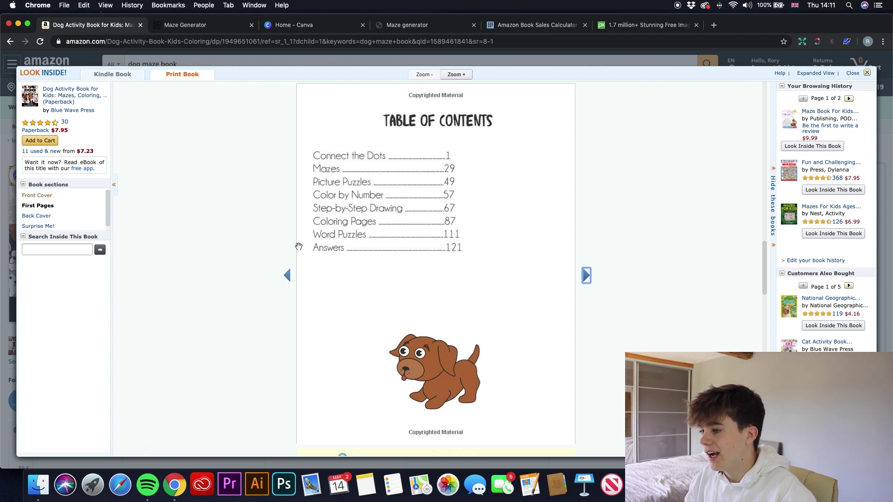
{"action": "key", "text": "Escape"}
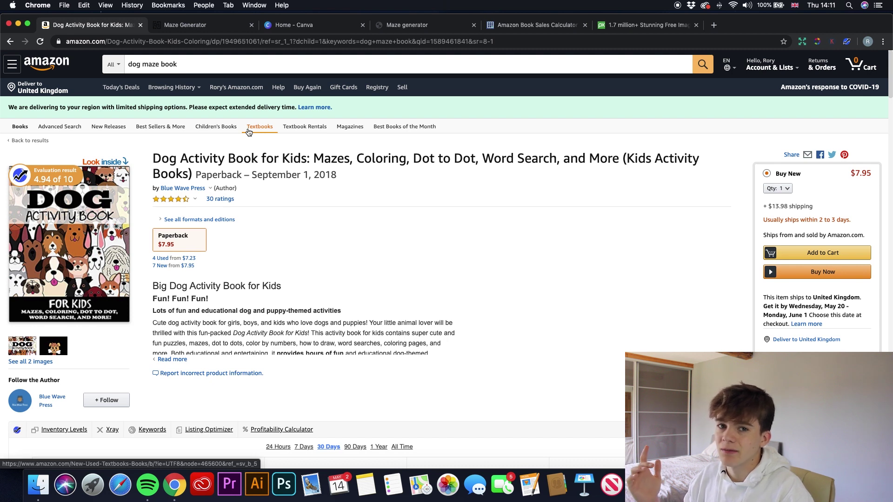
Step: Generate a couple of new random mazes in Maze Generator
{"action": "left_click", "coordinate": [416, 27]}
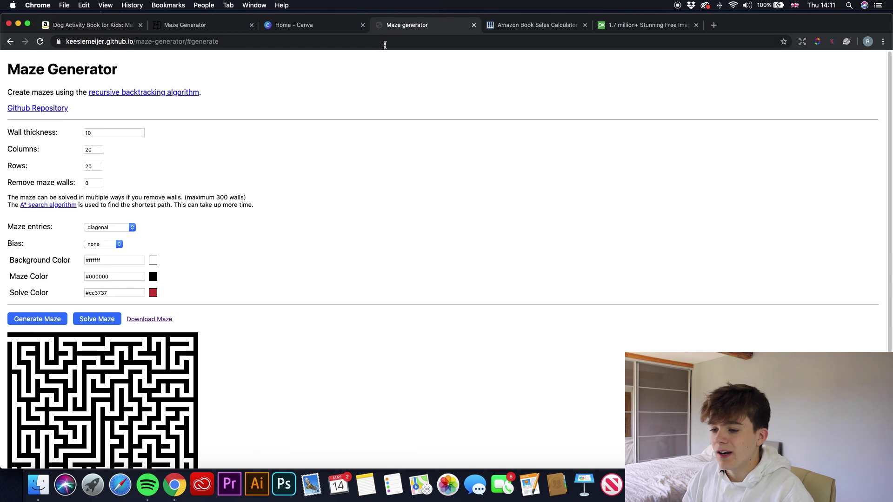
{"action": "scroll", "coordinate": [170, 239], "scroll_direction": "down", "scroll_amount": 3}
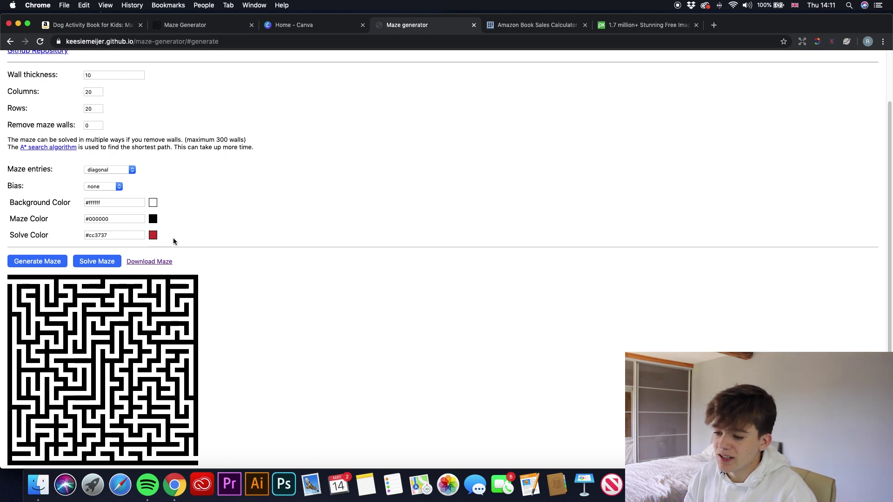
{"action": "scroll", "coordinate": [131, 242], "scroll_direction": "down", "scroll_amount": 1}
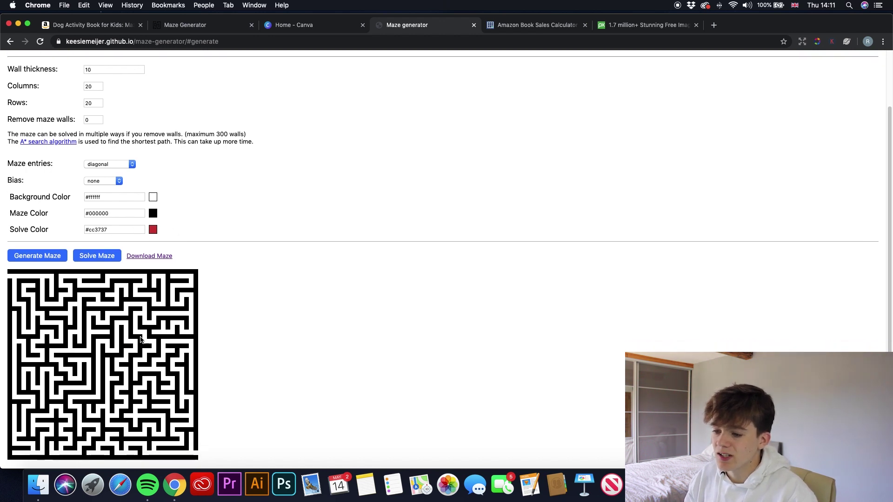
{"action": "left_click", "coordinate": [41, 261]}
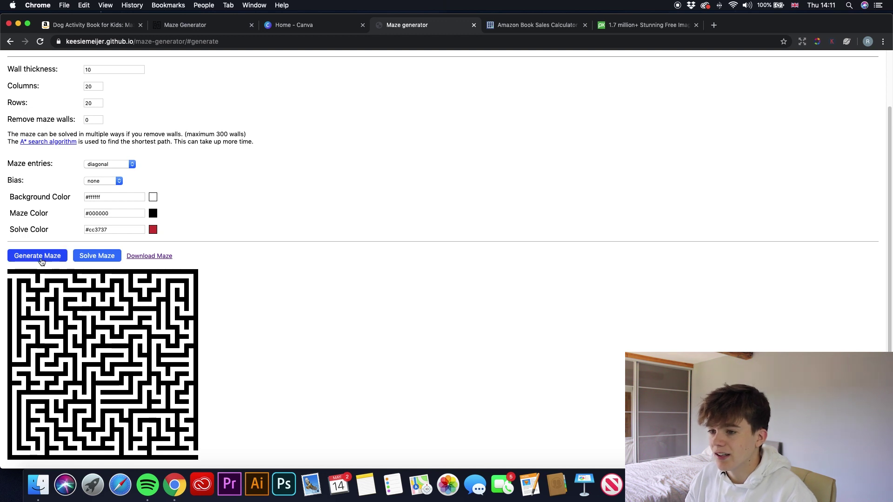
{"action": "left_click", "coordinate": [41, 259]}
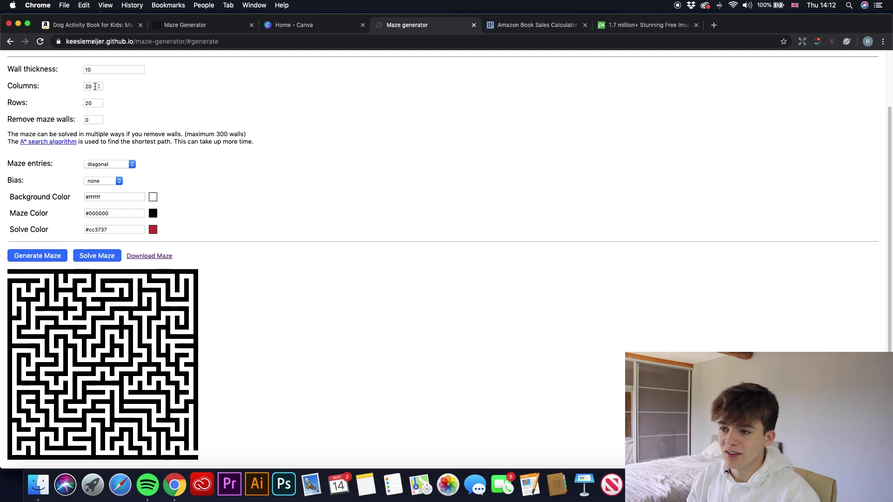
Step: Raise the wall thickness to 12 and generate a thicker-walled maze
{"action": "left_click", "coordinate": [100, 70]}
{"action": "left_click", "coordinate": [140, 67]}
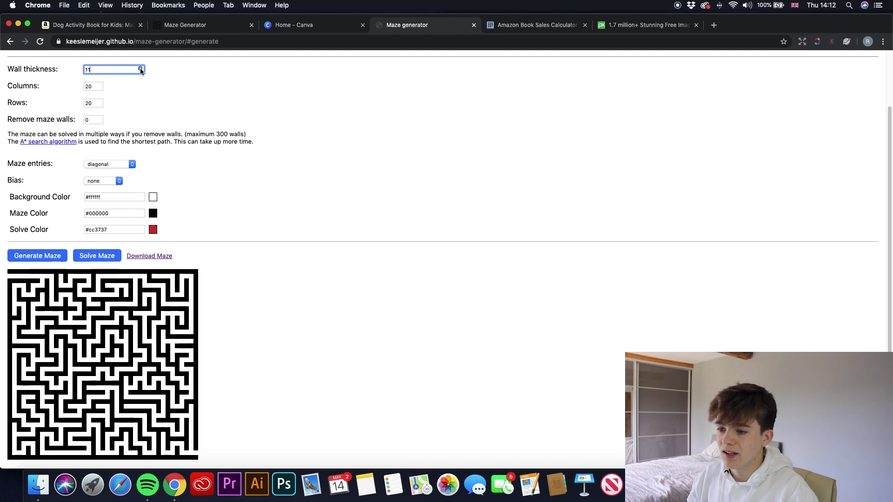
{"action": "left_click", "coordinate": [140, 68]}
{"action": "left_click", "coordinate": [37, 255]}
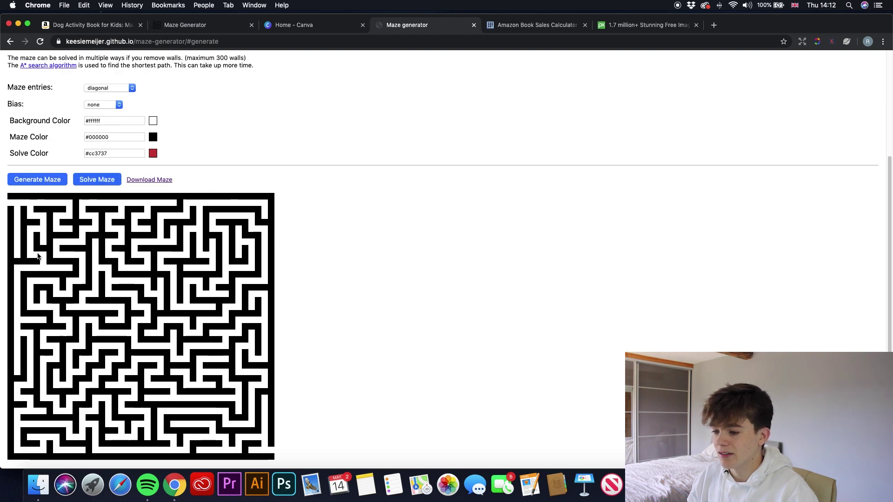
{"action": "scroll", "coordinate": [138, 222], "scroll_direction": "up", "scroll_amount": 3}
{"action": "scroll", "coordinate": [138, 222], "scroll_direction": "down", "scroll_amount": 2}
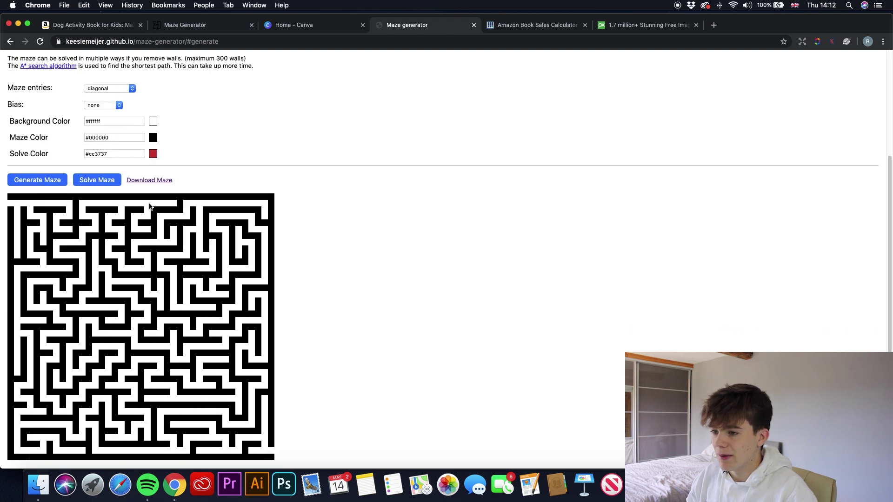
{"action": "scroll", "coordinate": [138, 153], "scroll_direction": "up", "scroll_amount": 5}
Step: Set wall thickness back to 10, increase columns to 25, and generate the maze
{"action": "left_click", "coordinate": [140, 134]}
{"action": "left_click", "coordinate": [140, 134]}
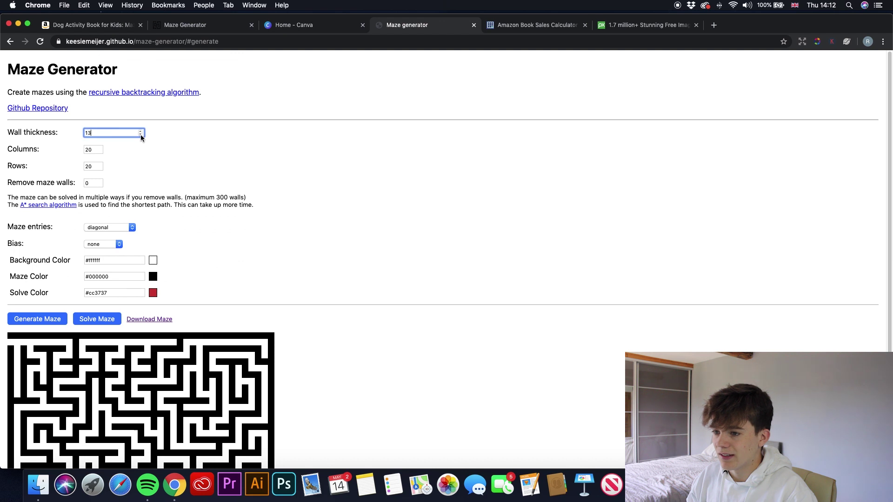
{"action": "left_click", "coordinate": [139, 134]}
{"action": "left_click", "coordinate": [140, 134]}
{"action": "left_click", "coordinate": [99, 148]}
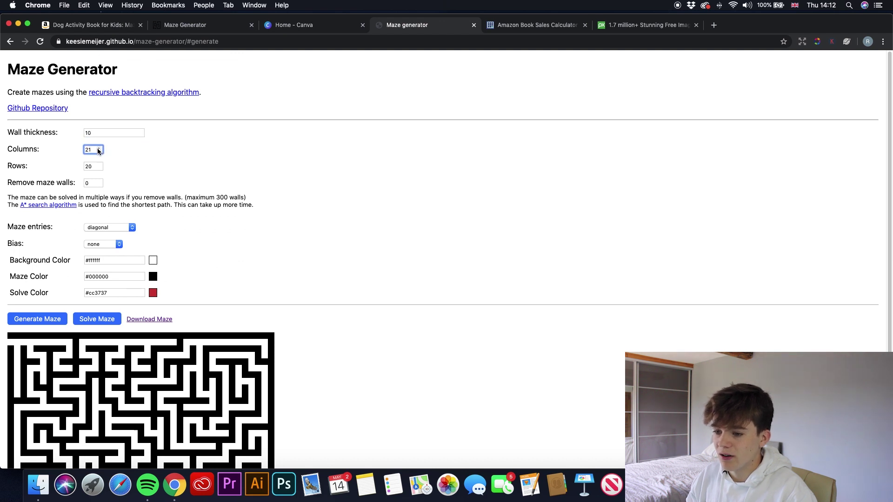
{"action": "left_click", "coordinate": [37, 319]}
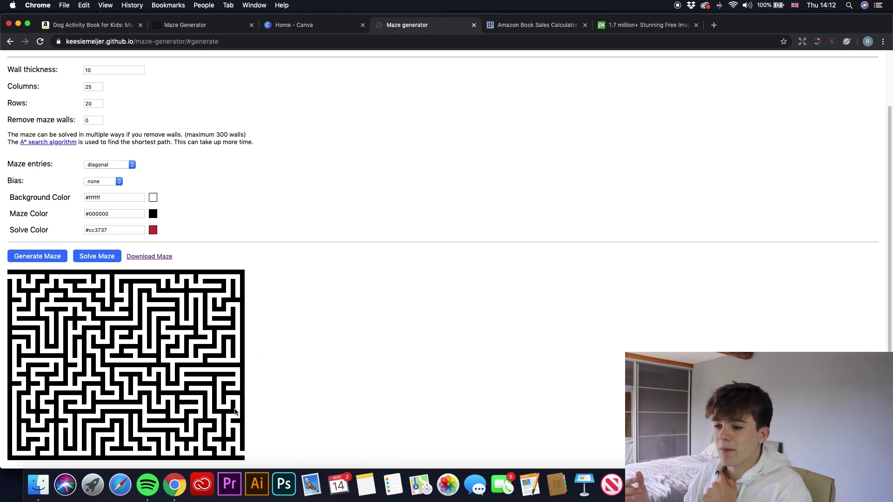
{"action": "left_click", "coordinate": [103, 181]}
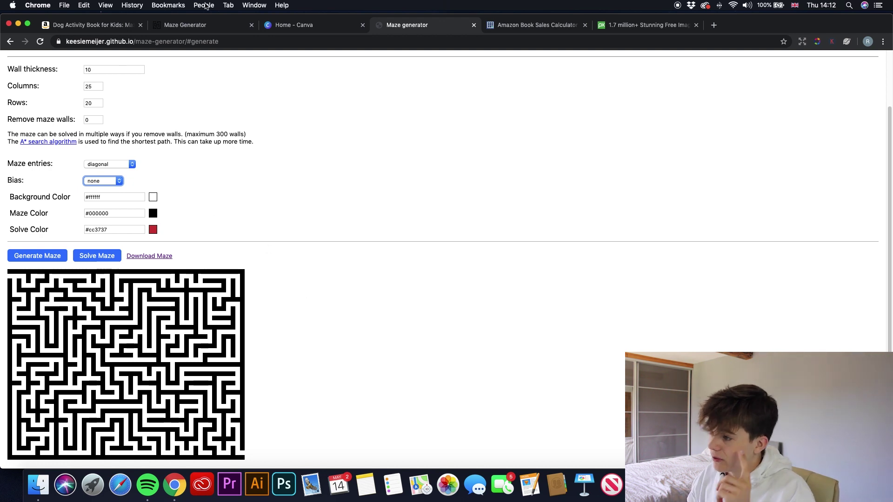
{"action": "left_click", "coordinate": [196, 25]}
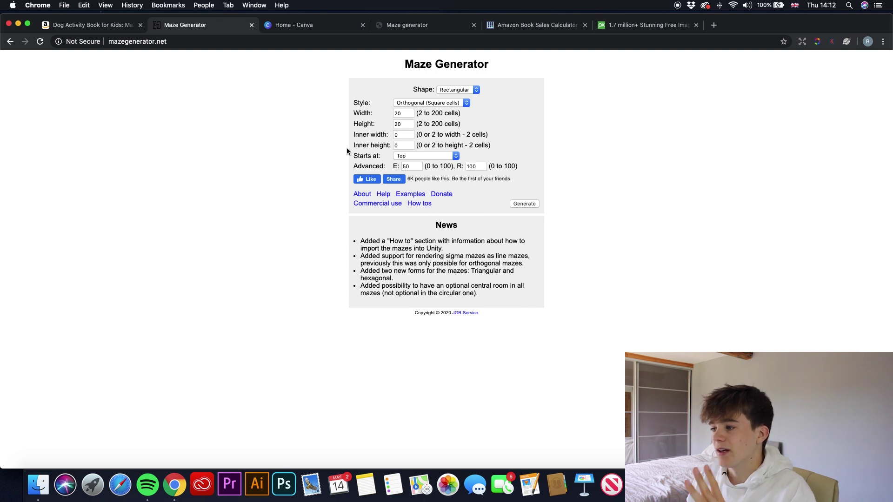
Step: Review the Commercial use licence prices per maze and per year, then return to settings
{"action": "left_click", "coordinate": [386, 205]}
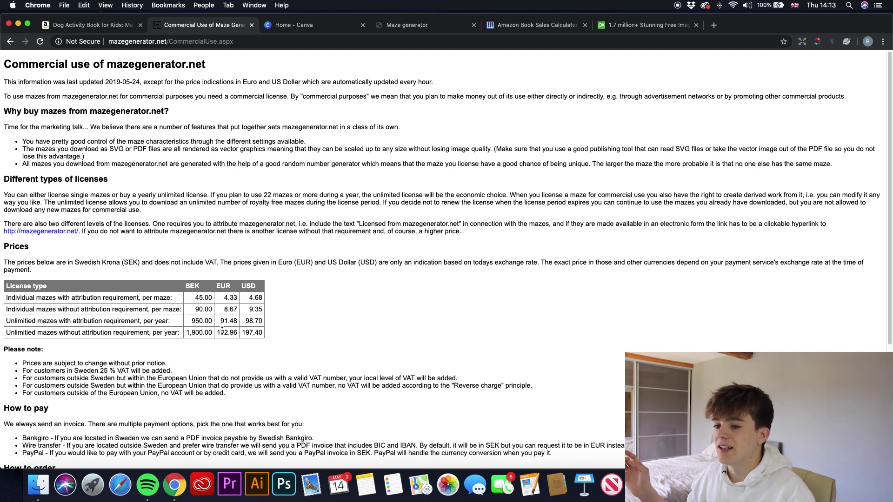
{"action": "left_click", "coordinate": [11, 42]}
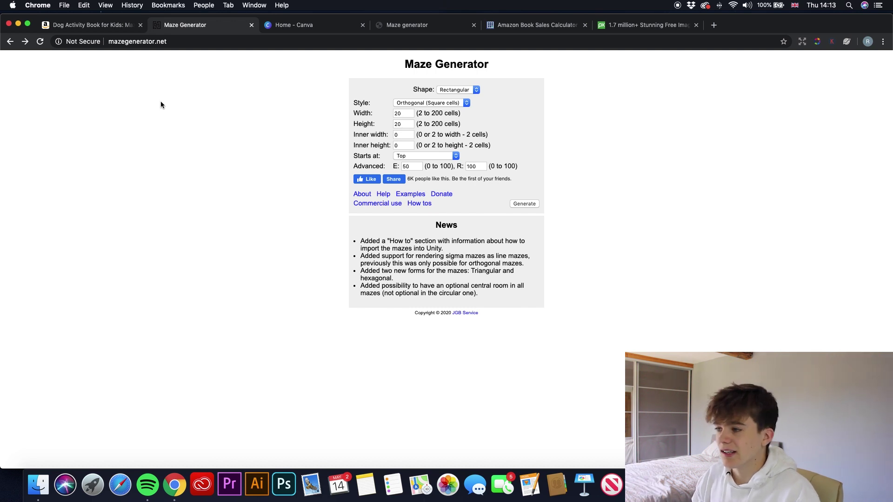
Step: Pick Hexagonal as the maze shape and generate a 12-cell-per-side sigma maze
{"action": "left_click", "coordinate": [458, 92]}
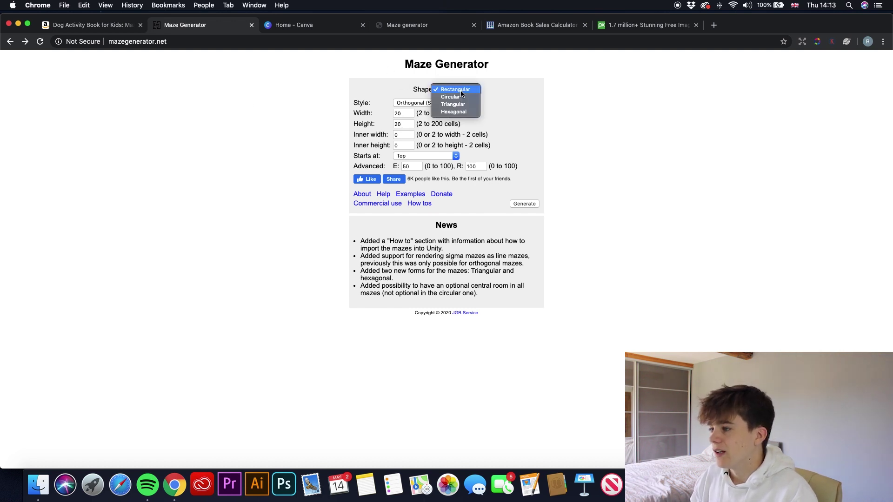
{"action": "left_click", "coordinate": [458, 90]}
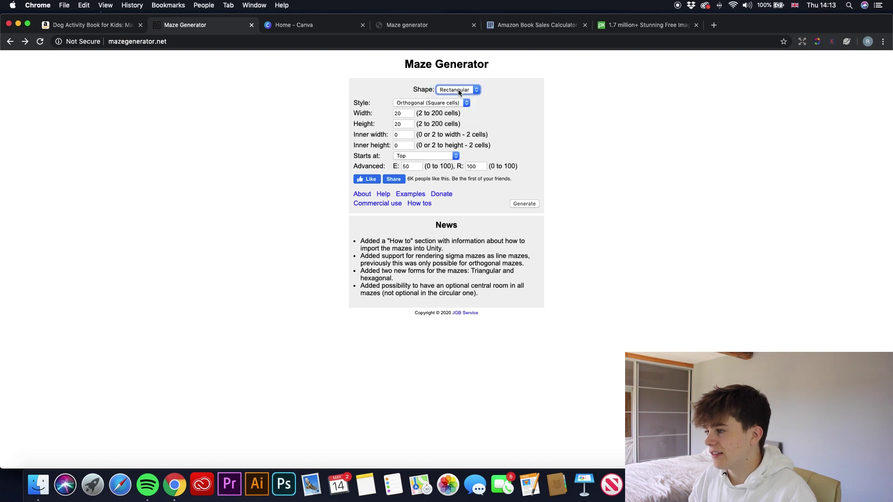
{"action": "left_click", "coordinate": [458, 93]}
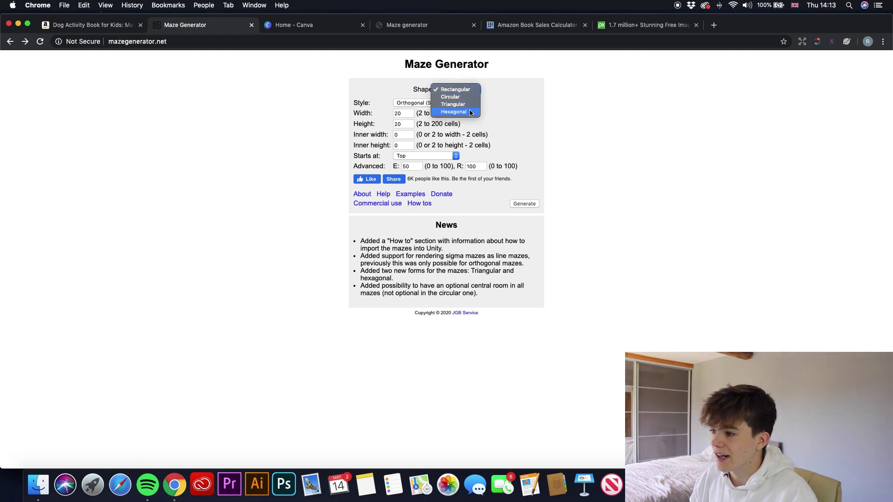
{"action": "left_click", "coordinate": [451, 111]}
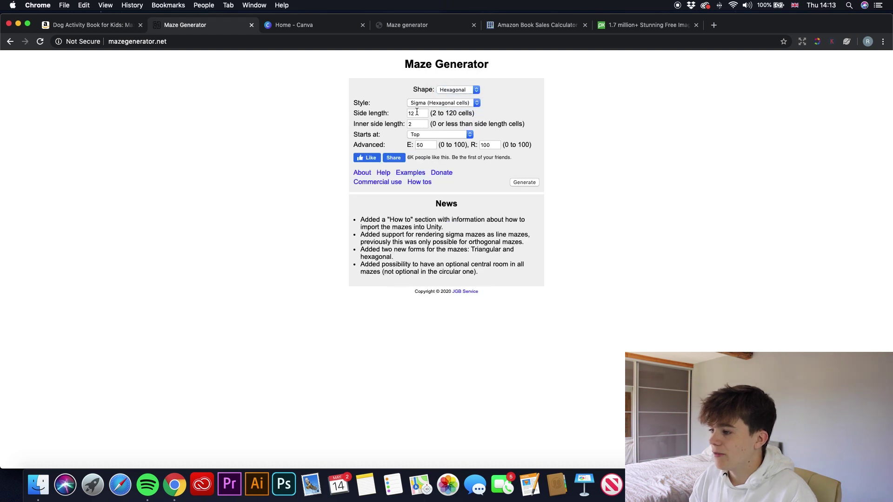
{"action": "left_click", "coordinate": [529, 184]}
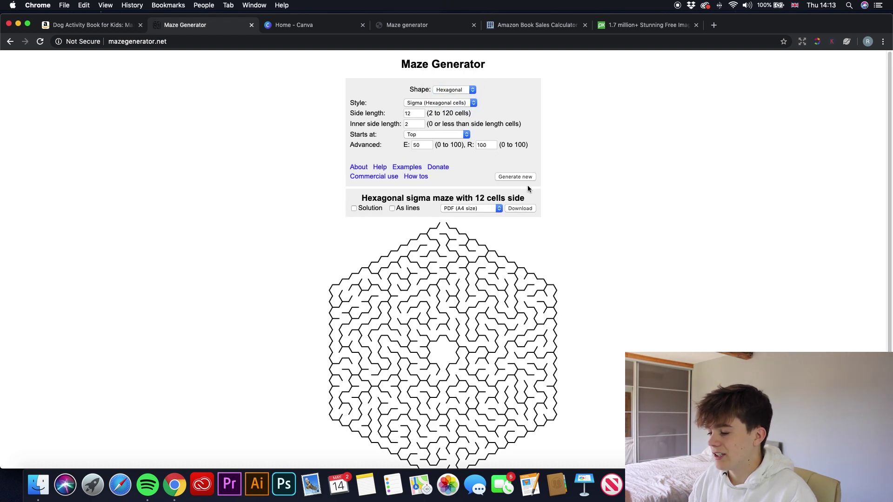
Step: Clear the side length and regenerate with an inner side length of 5
{"action": "scroll", "coordinate": [469, 307], "scroll_direction": "down", "scroll_amount": 2}
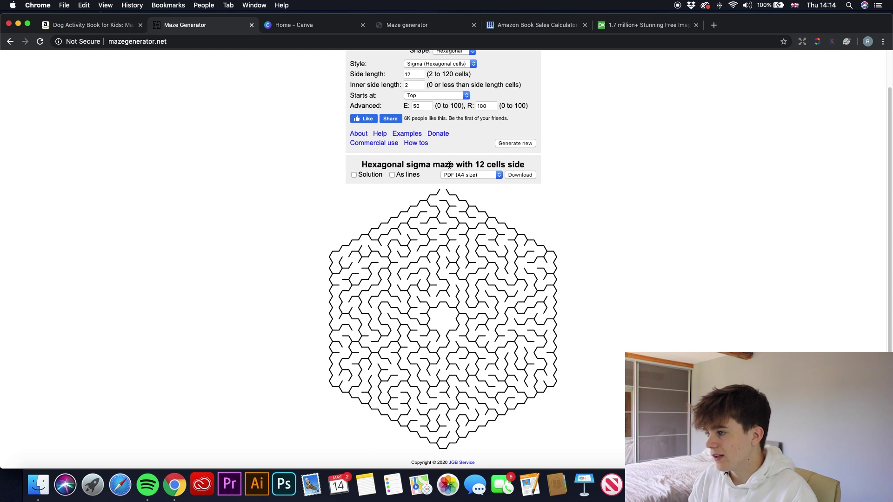
{"action": "scroll", "coordinate": [413, 138], "scroll_direction": "up", "scroll_amount": 2}
{"action": "left_click", "coordinate": [412, 113]}
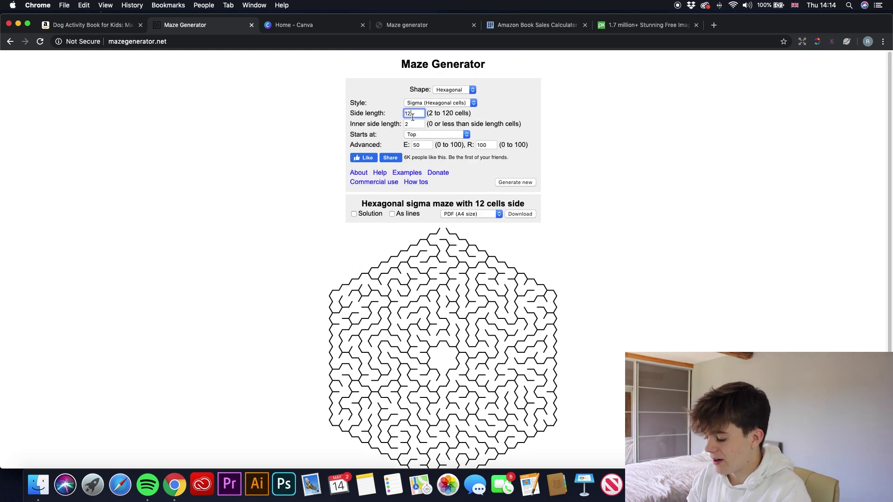
{"action": "key", "text": "BackSpace"}
{"action": "key", "text": "BackSpace"}
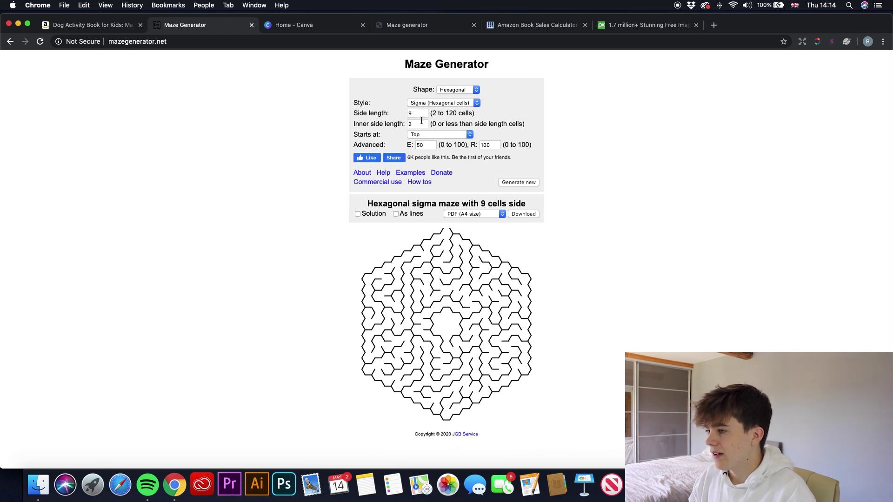
{"action": "left_click", "coordinate": [419, 120]}
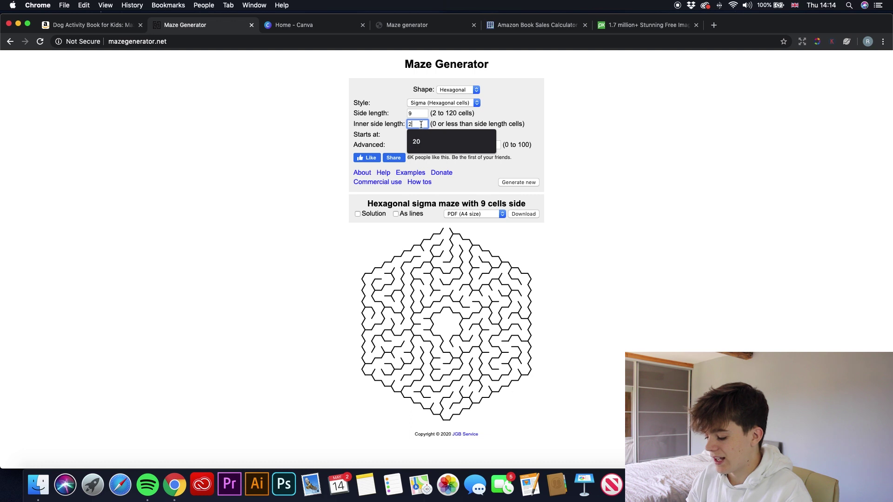
{"action": "key", "text": "BackSpace"}
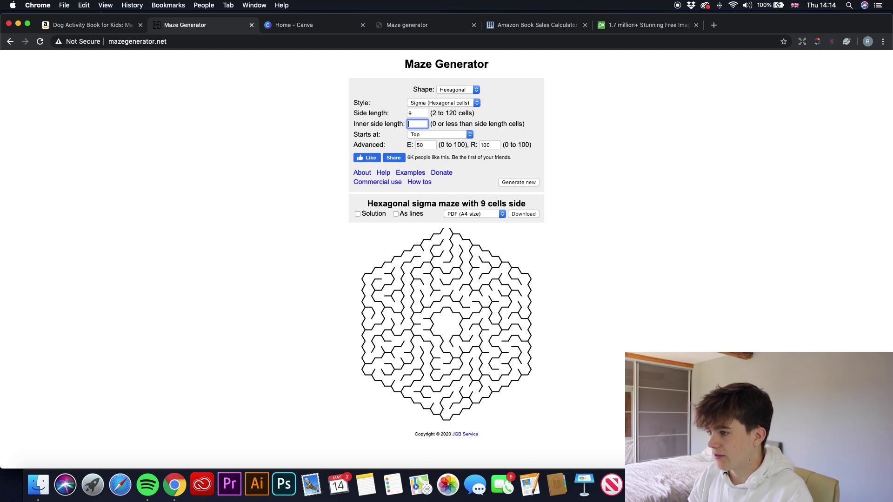
{"action": "type", "text": "5"}
{"action": "key", "text": "Return"}
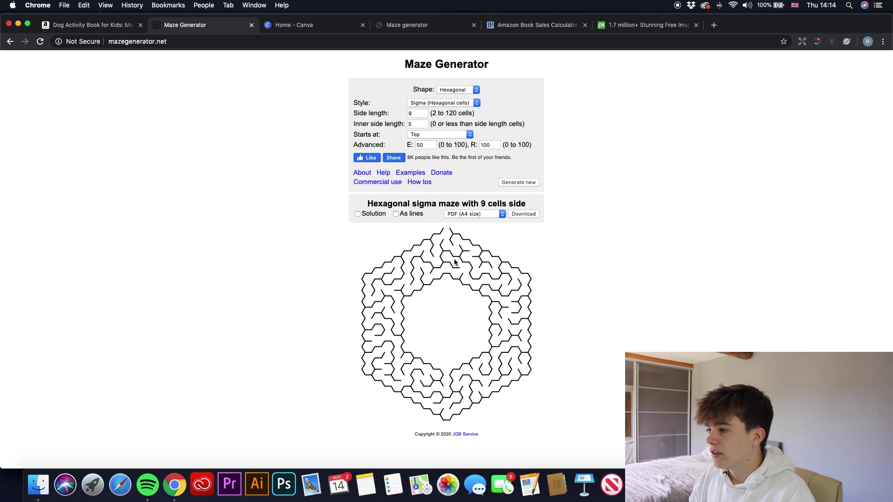
Step: Set side length 12 and inner side length 11, leaving a thin hexagonal ring
{"action": "double_click", "coordinate": [416, 114]}
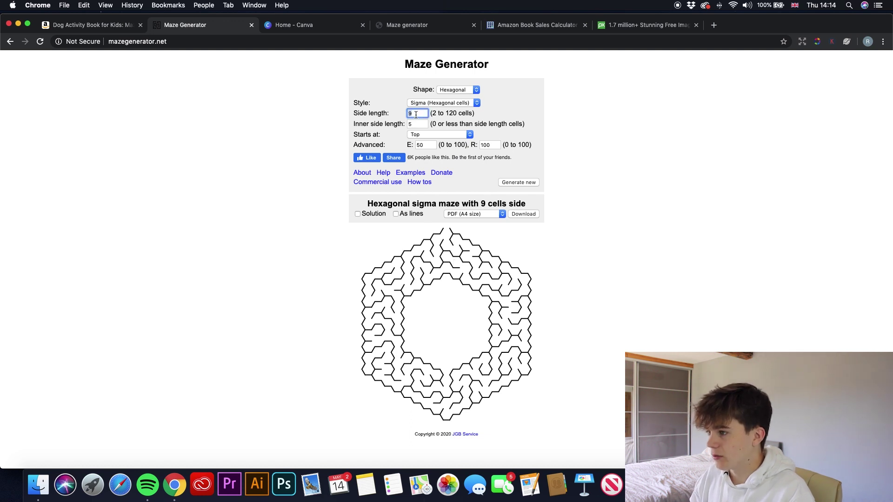
{"action": "type", "text": "12"}
{"action": "key", "text": "Return"}
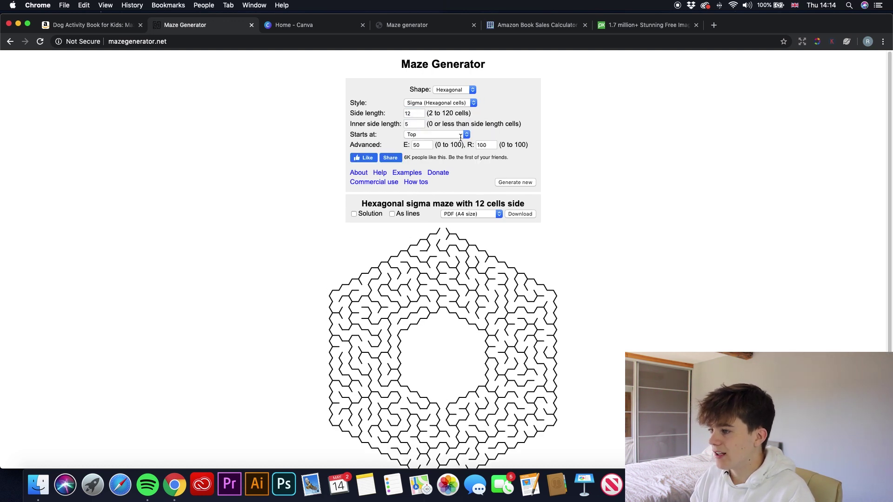
{"action": "double_click", "coordinate": [410, 123]}
{"action": "type", "text": "2"}
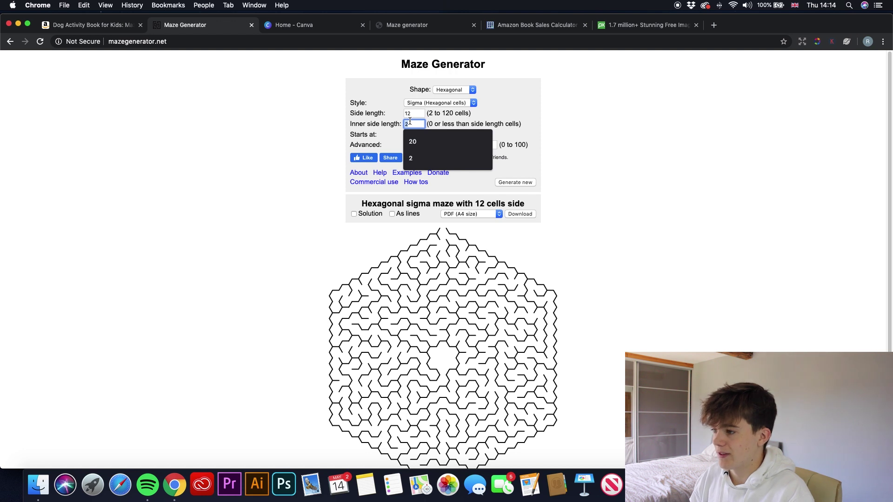
{"action": "key", "text": "BackSpace"}
{"action": "type", "text": "11"}
{"action": "key", "text": "Return"}
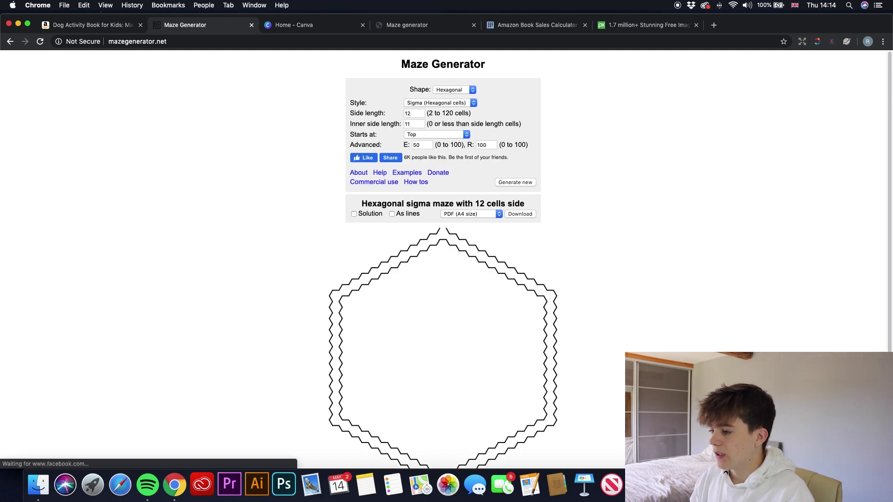
{"action": "scroll", "coordinate": [478, 270], "scroll_direction": "down", "scroll_amount": 2}
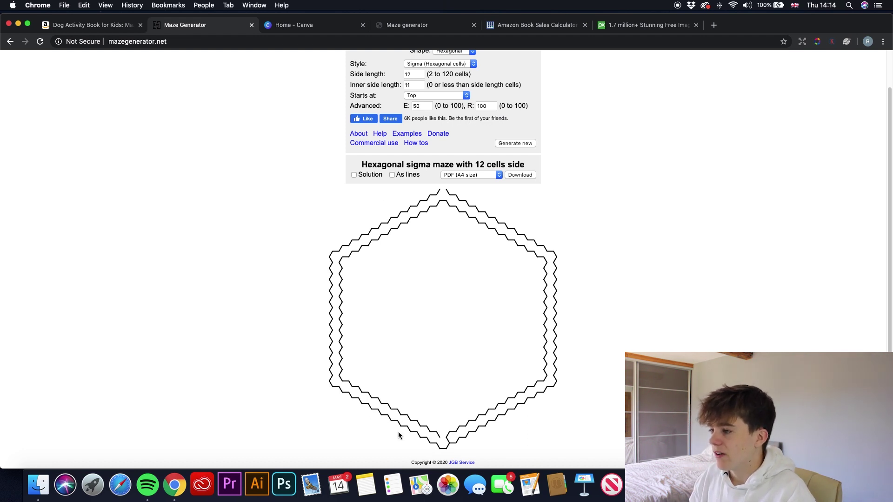
{"action": "scroll", "coordinate": [426, 149], "scroll_direction": "up", "scroll_amount": 1}
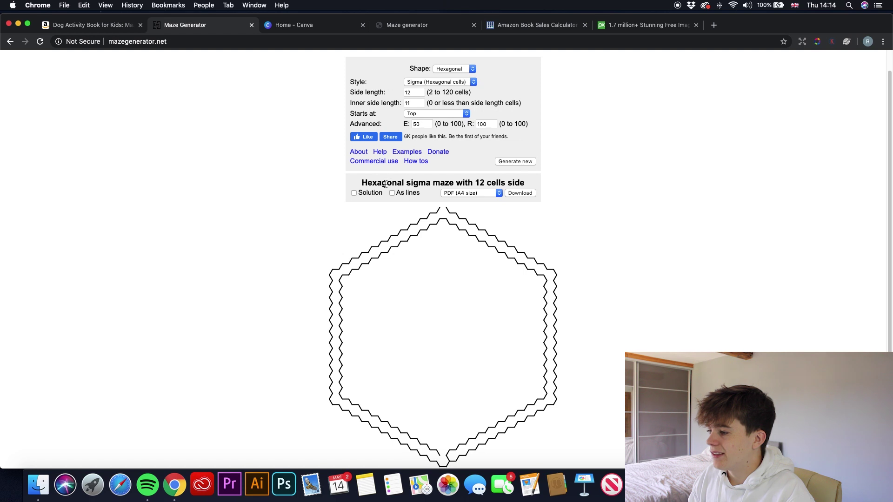
Step: Download the hexagonal maze as a plain PNG image
{"action": "left_click", "coordinate": [479, 193]}
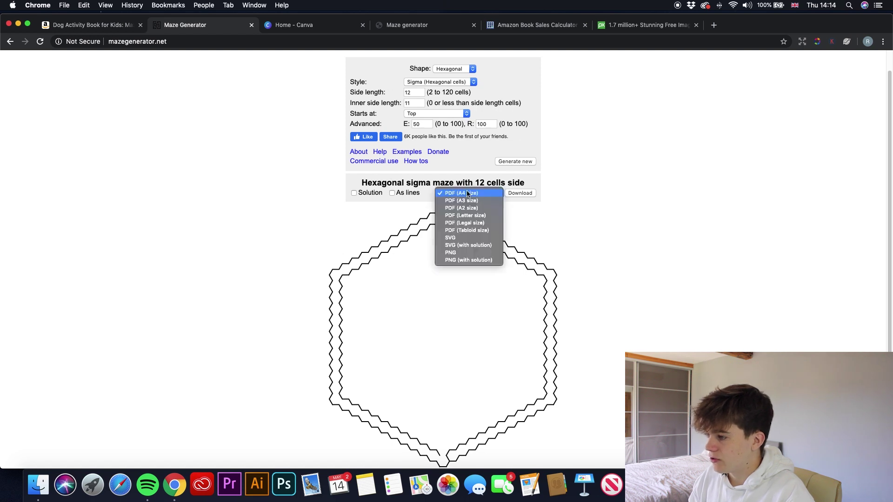
{"action": "left_click", "coordinate": [470, 193]}
{"action": "left_click", "coordinate": [486, 193]}
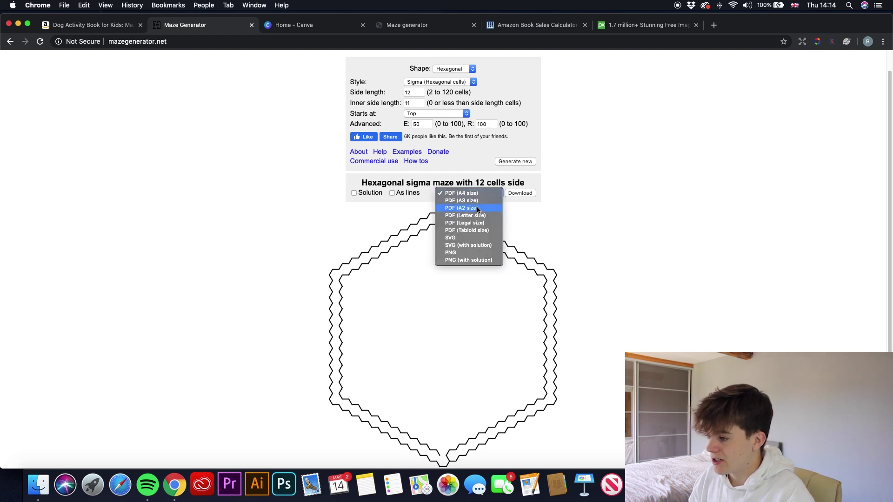
{"action": "left_click", "coordinate": [469, 253]}
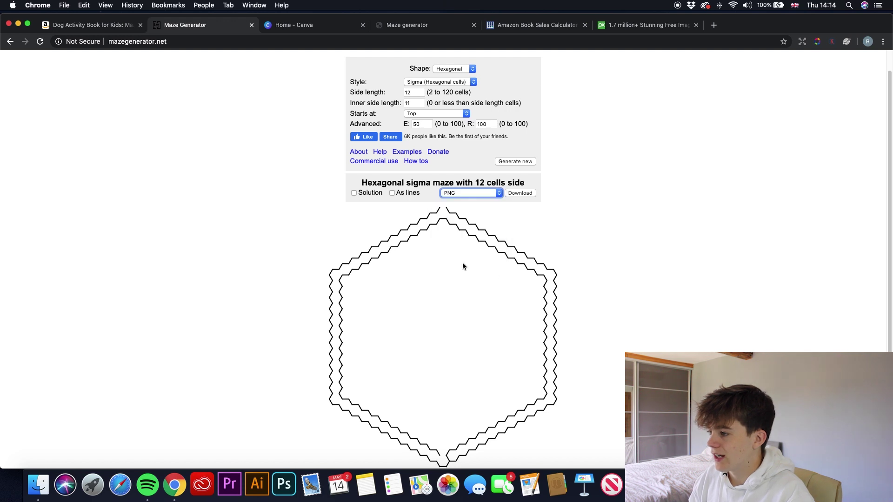
{"action": "left_click", "coordinate": [515, 193]}
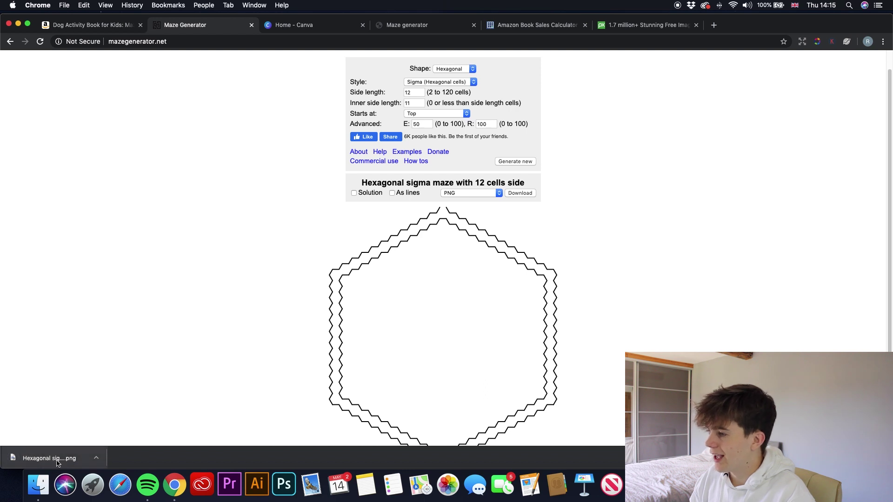
Step: Download a second PNG of the maze with its red solution path shown
{"action": "left_click", "coordinate": [353, 193]}
{"action": "scroll", "coordinate": [446, 209], "scroll_direction": "up", "scroll_amount": 1}
{"action": "left_click", "coordinate": [515, 214]}
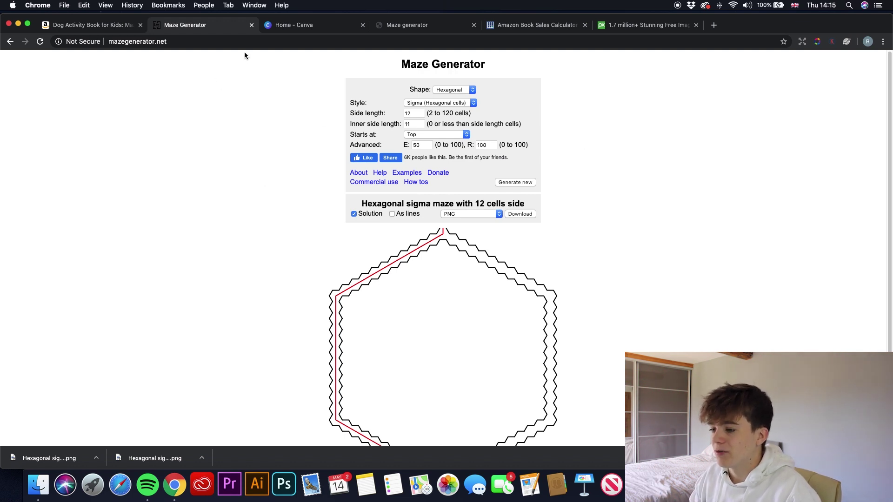
{"action": "left_click", "coordinate": [279, 25]}
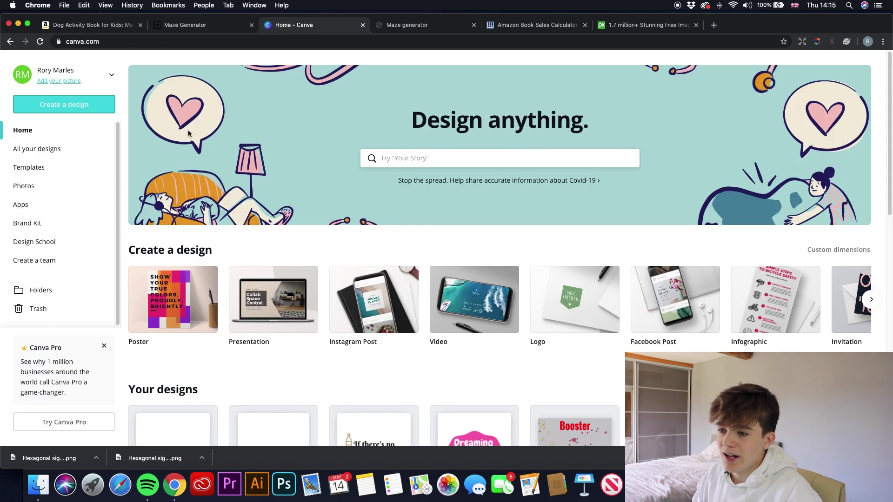
Step: Create a custom-size blank design in inches, 6 wide by 9 high
{"action": "left_click", "coordinate": [56, 111]}
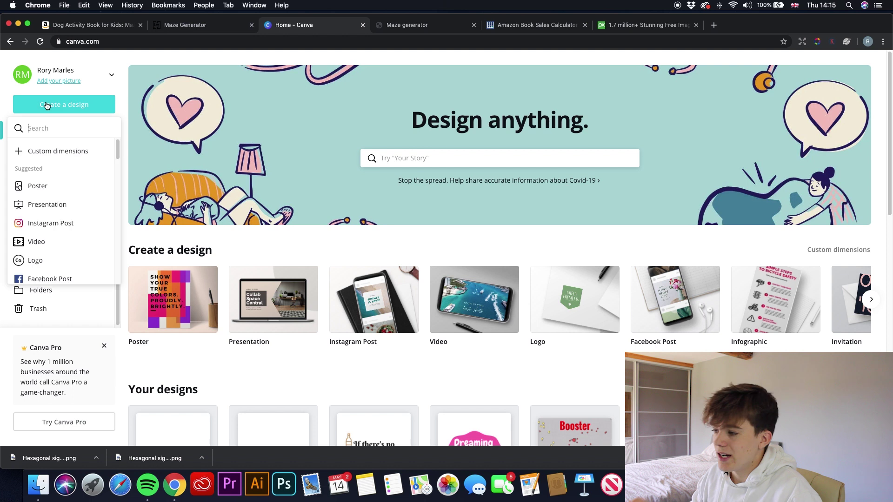
{"action": "left_click", "coordinate": [150, 151]}
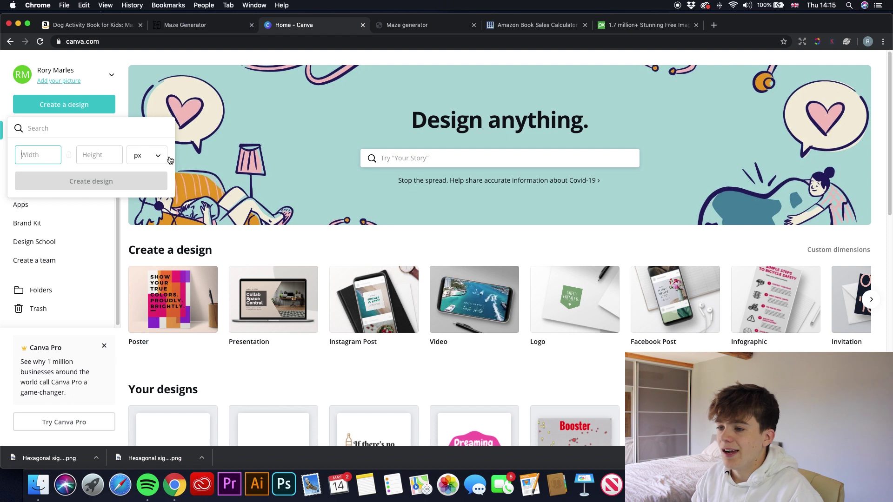
{"action": "left_click", "coordinate": [155, 161]}
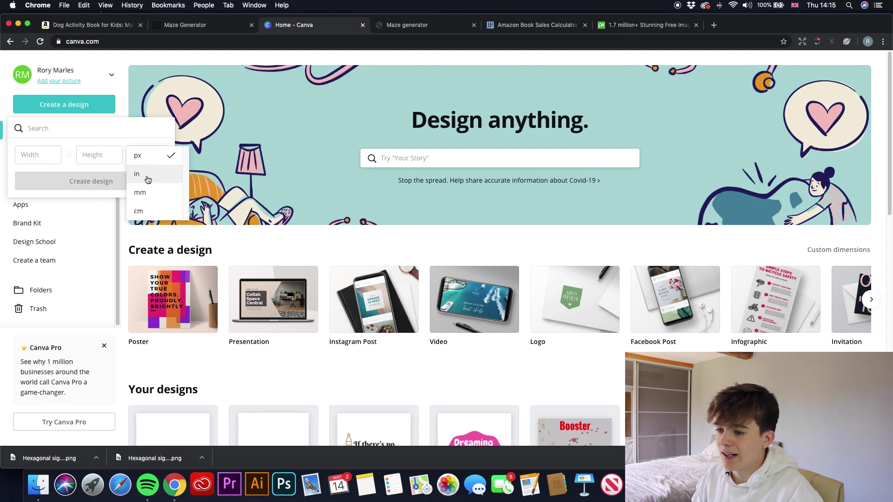
{"action": "left_click", "coordinate": [145, 176]}
{"action": "left_click", "coordinate": [18, 153]}
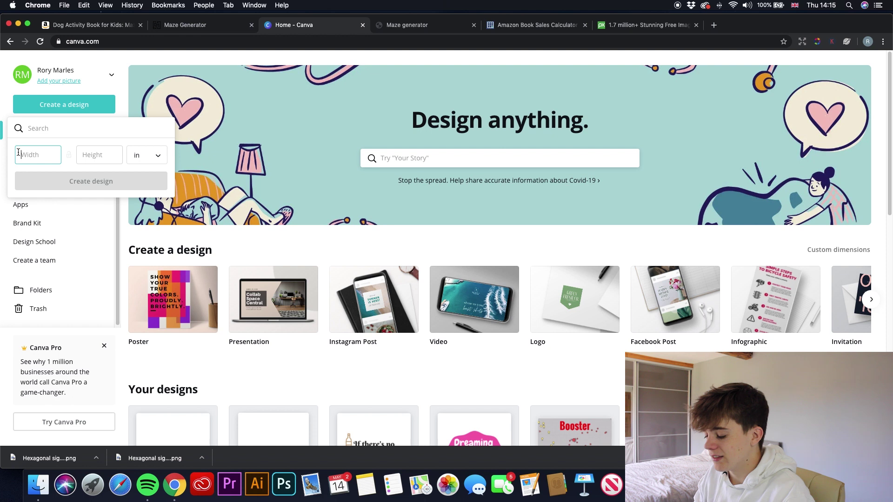
{"action": "type", "text": "6"}
{"action": "key", "text": "Tab"}
{"action": "type", "text": "9"}
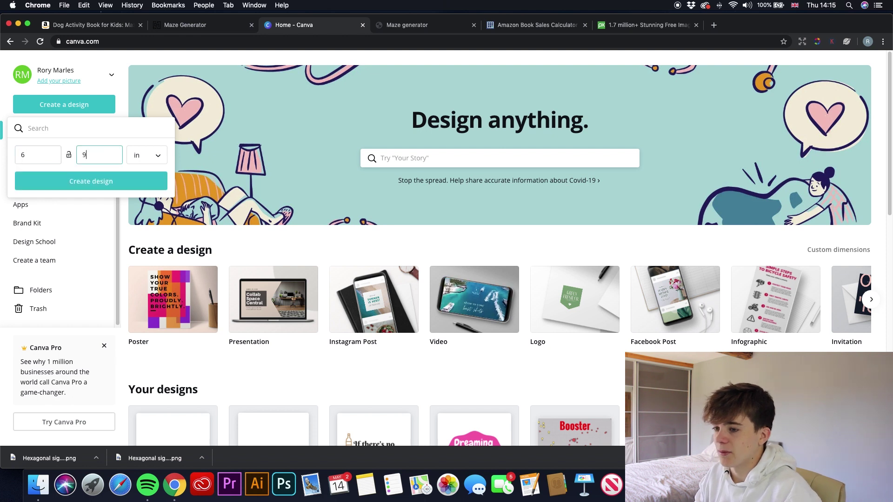
{"action": "left_click", "coordinate": [92, 181]}
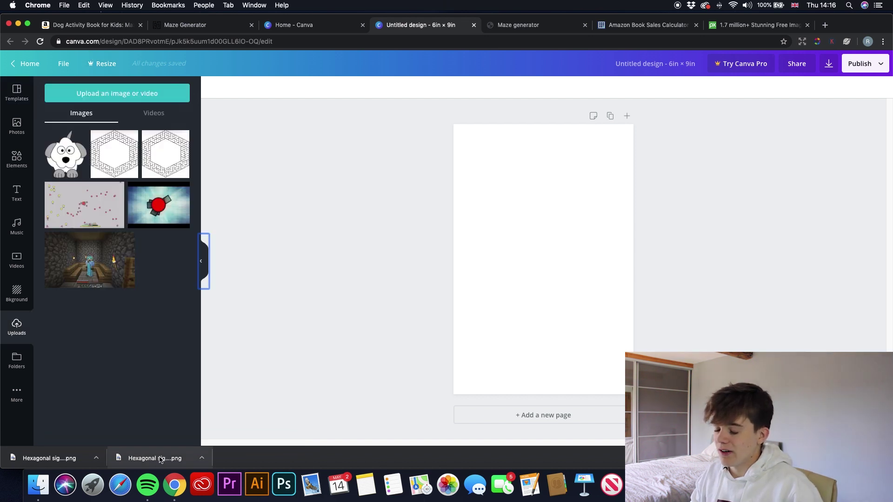
Step: Place the hexagon maze image on the page, enlarge it to about 5.2 in and centre it
{"action": "left_click_drag", "start_coordinate": [160, 460], "coordinate": [509, 260]}
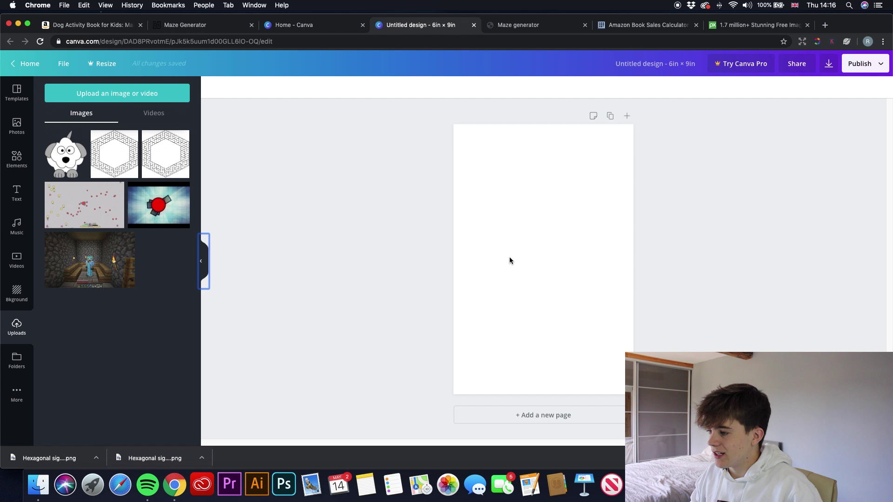
{"action": "left_click", "coordinate": [207, 253]}
{"action": "left_click_drag", "start_coordinate": [503, 301], "coordinate": [475, 307]}
{"action": "left_click_drag", "start_coordinate": [530, 333], "coordinate": [542, 343]}
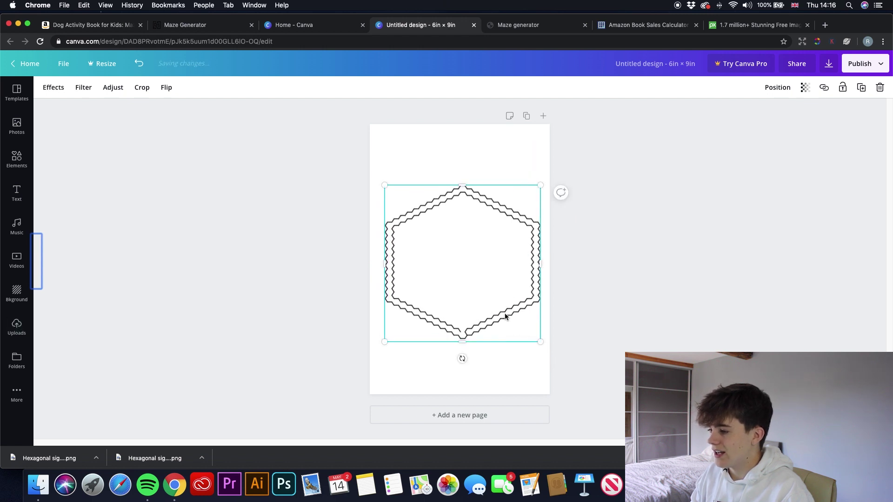
{"action": "left_click_drag", "start_coordinate": [504, 314], "coordinate": [504, 313]}
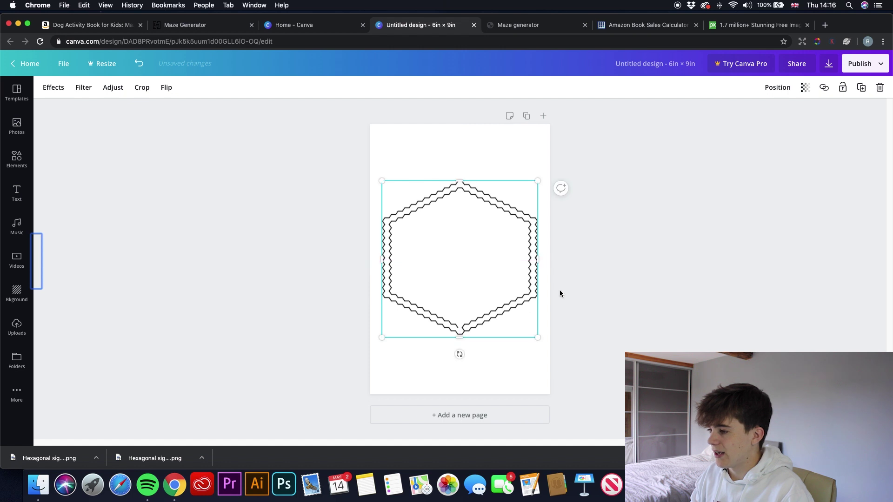
{"action": "left_click", "coordinate": [579, 313]}
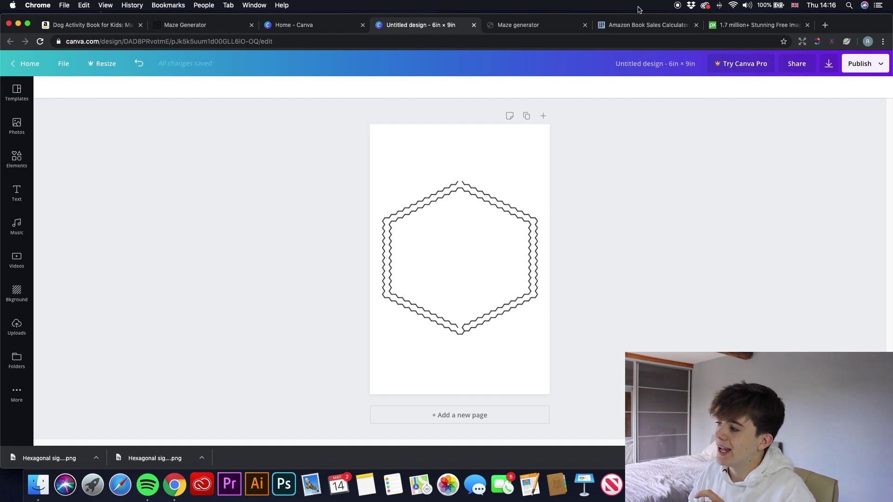
Step: Search Pixabay for 'dog' and open the white cartoon dog image from the results
{"action": "left_click", "coordinate": [735, 25]}
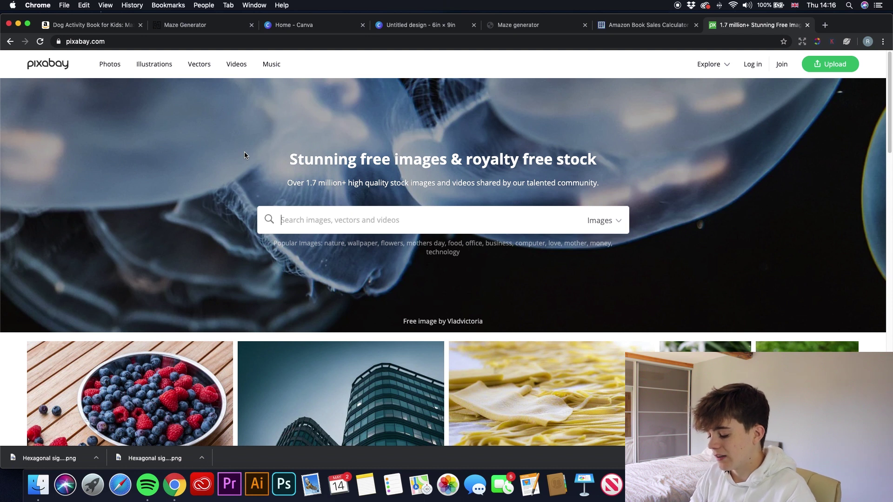
{"action": "type", "text": "dog cartoon"}
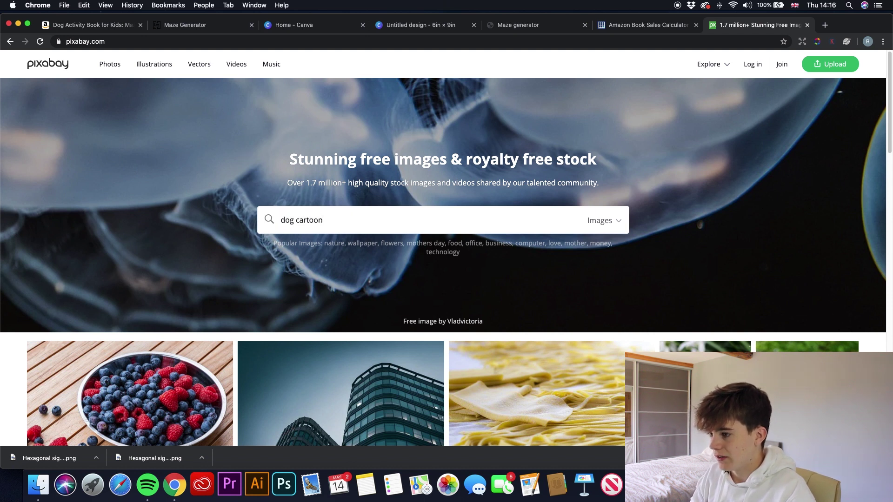
{"action": "key", "text": "Return"}
{"action": "scroll", "coordinate": [235, 269], "scroll_direction": "down", "scroll_amount": 4}
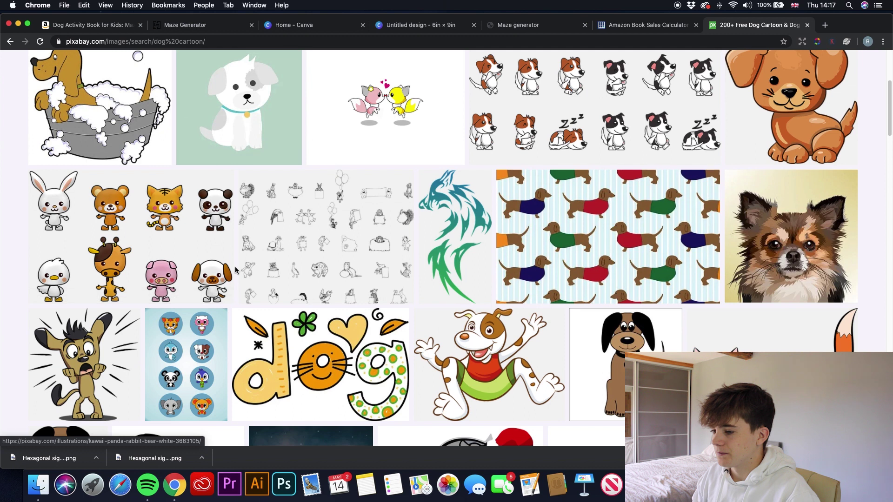
{"action": "scroll", "coordinate": [236, 270], "scroll_direction": "down", "scroll_amount": 2}
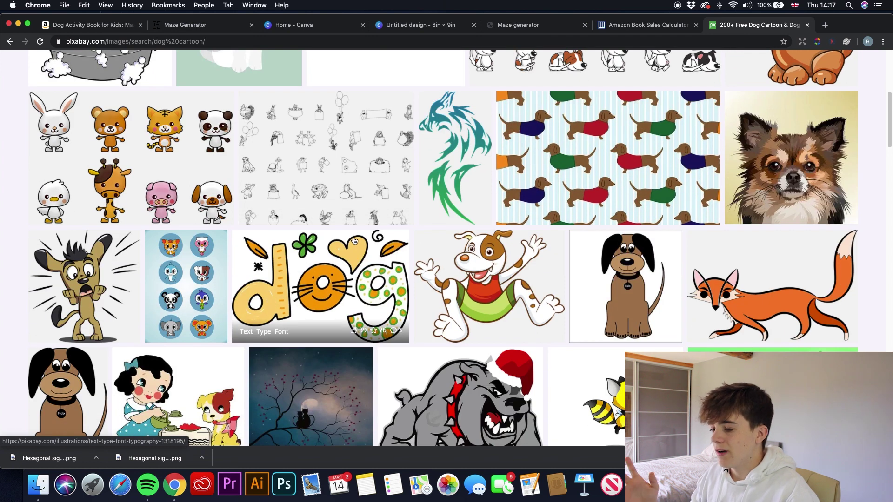
{"action": "scroll", "coordinate": [358, 235], "scroll_direction": "down", "scroll_amount": 3}
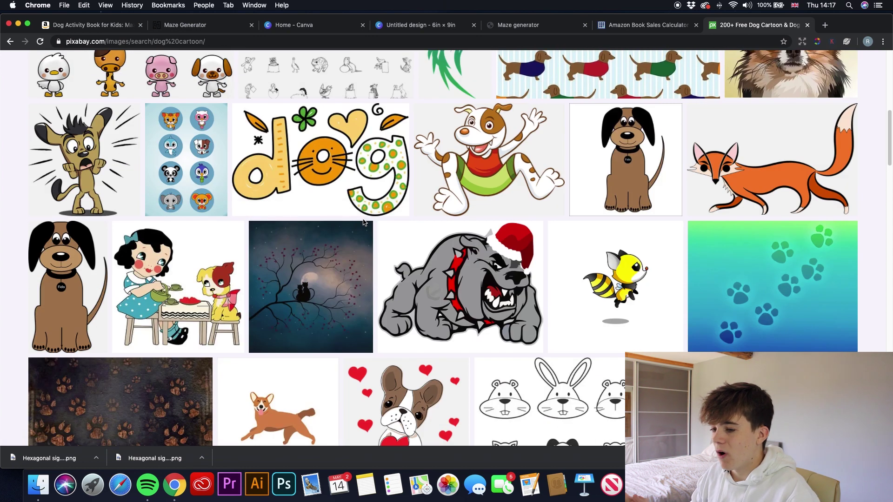
{"action": "scroll", "coordinate": [365, 223], "scroll_direction": "down", "scroll_amount": 4}
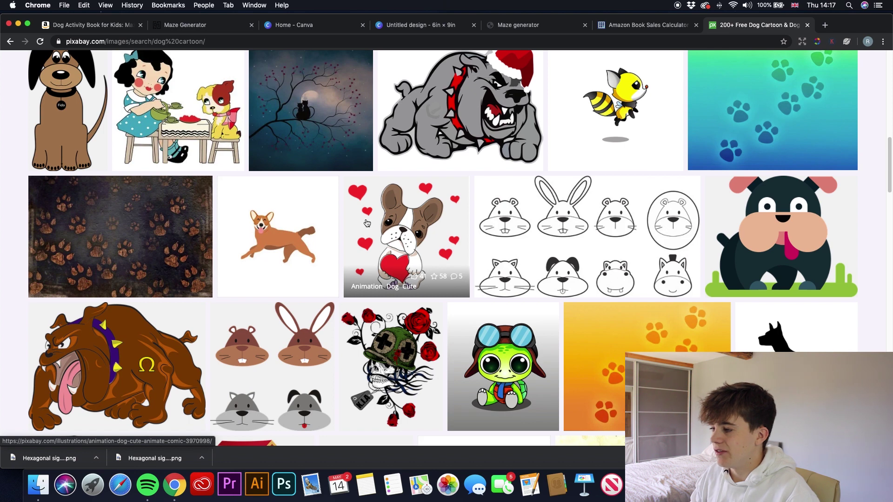
{"action": "scroll", "coordinate": [367, 223], "scroll_direction": "down", "scroll_amount": 6}
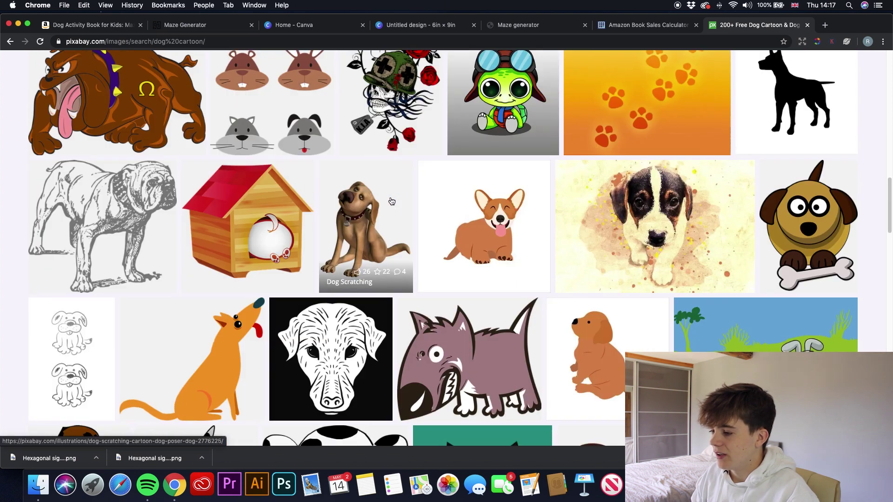
{"action": "scroll", "coordinate": [392, 201], "scroll_direction": "down", "scroll_amount": 7}
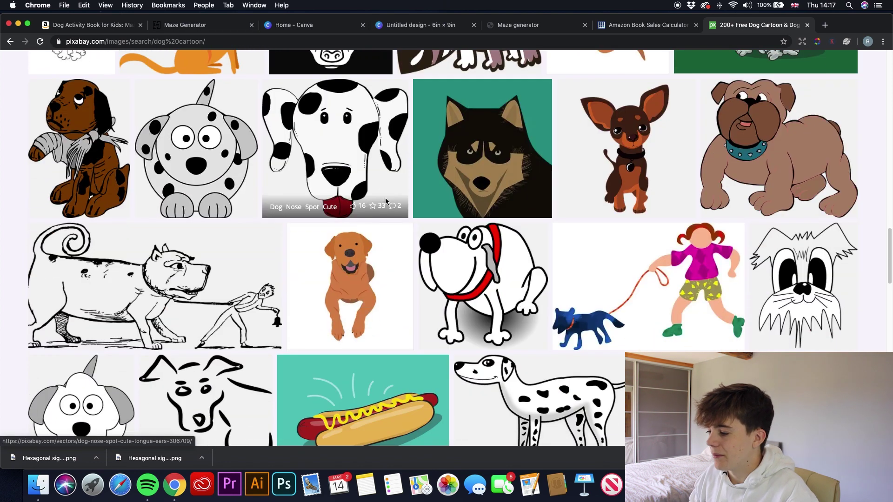
{"action": "scroll", "coordinate": [566, 265], "scroll_direction": "down", "scroll_amount": 2}
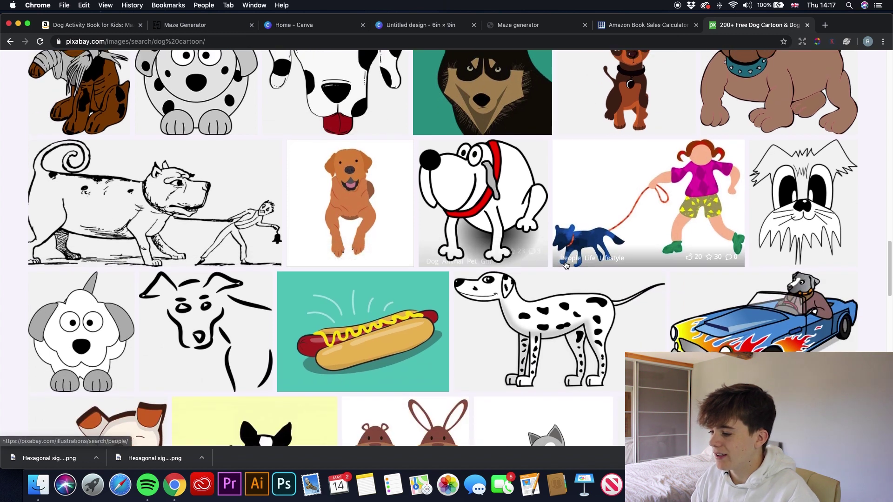
{"action": "scroll", "coordinate": [535, 243], "scroll_direction": "down", "scroll_amount": 1}
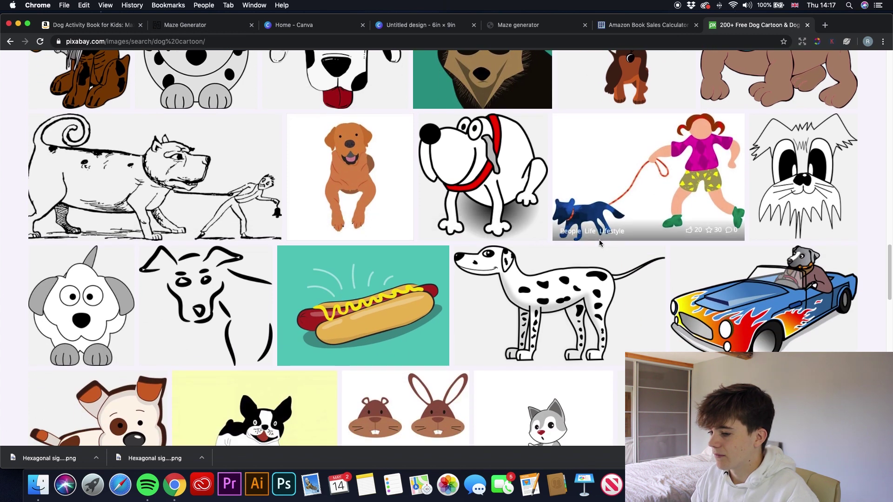
{"action": "left_click", "coordinate": [76, 277]}
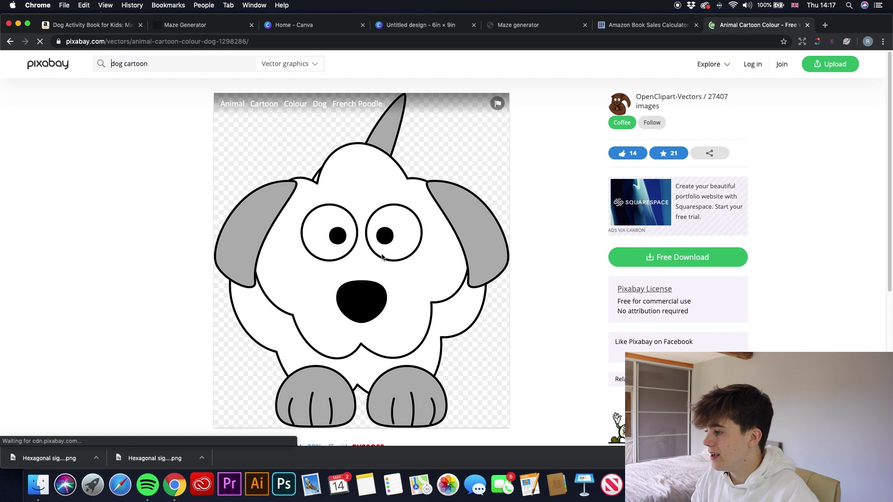
Step: Download the white cartoon dog as a 1128×1280 PNG, passing the not-a-robot check
{"action": "left_click", "coordinate": [656, 267]}
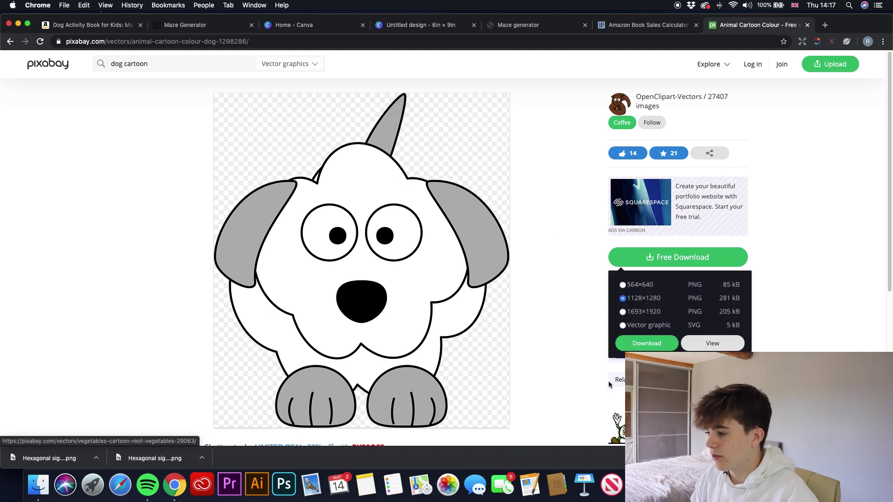
{"action": "left_click", "coordinate": [651, 344]}
{"action": "left_click", "coordinate": [386, 263]}
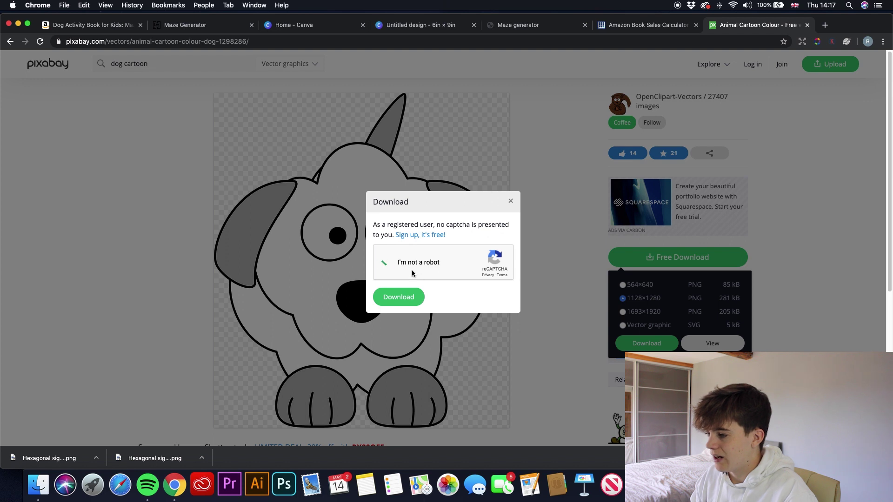
{"action": "left_click", "coordinate": [403, 295]}
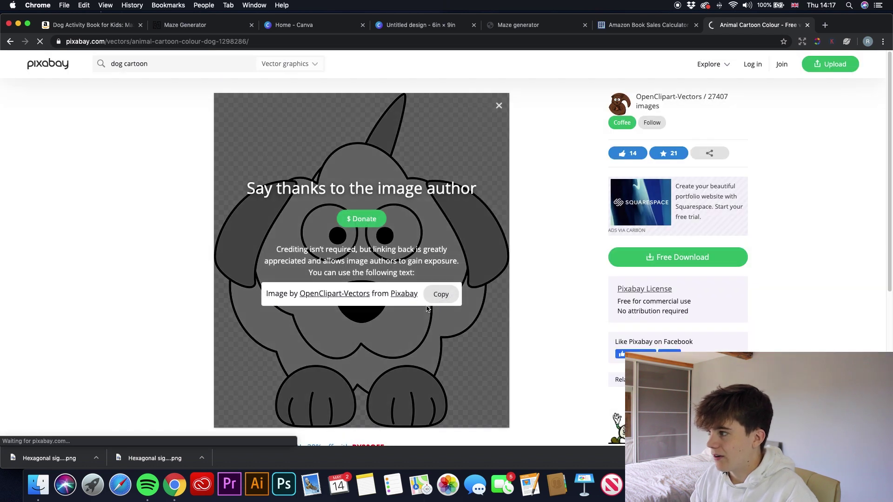
{"action": "left_click", "coordinate": [425, 26]}
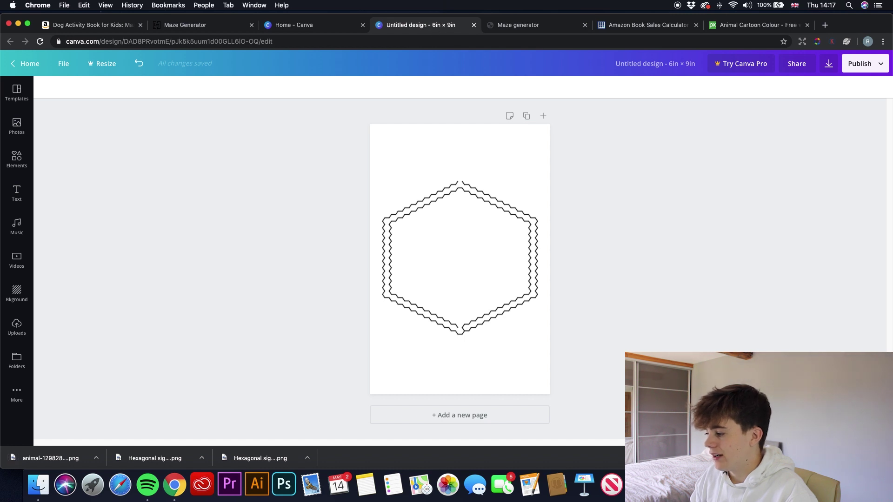
Step: Add the downloaded dog PNG, shrink it to fit inside the hexagon and centre it
{"action": "left_click", "coordinate": [48, 458]}
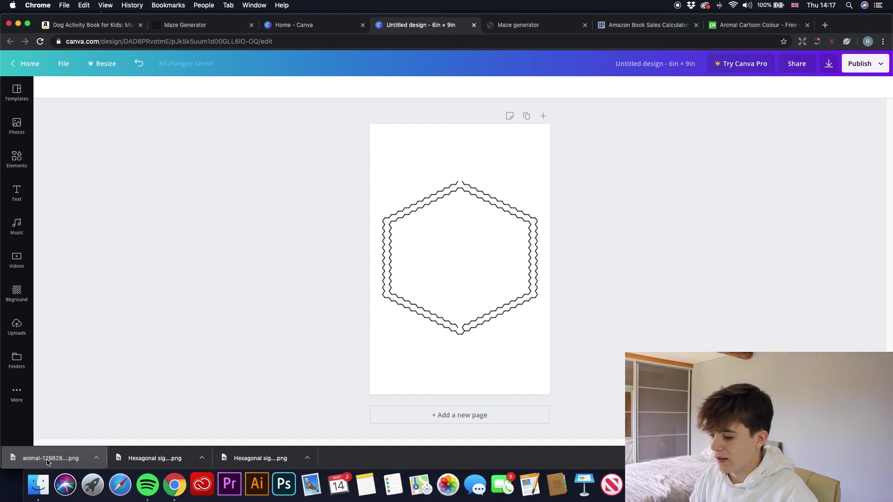
{"action": "left_click_drag", "start_coordinate": [48, 458], "coordinate": [539, 260]}
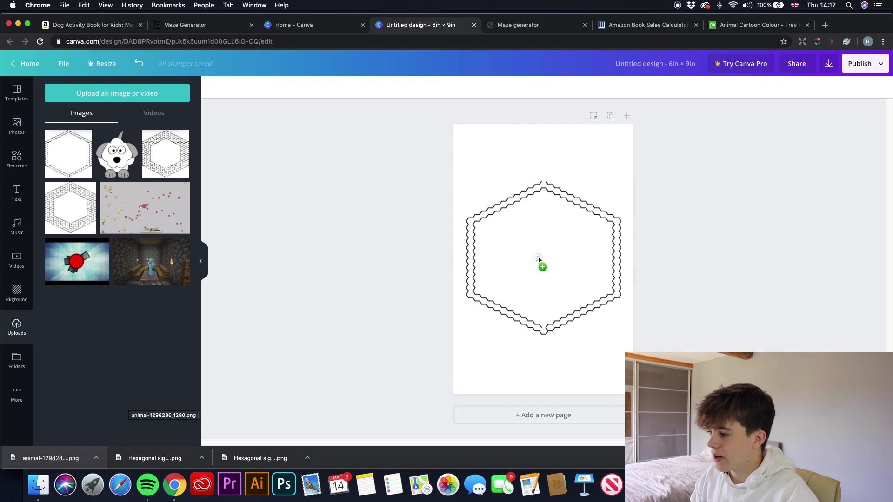
{"action": "left_click", "coordinate": [201, 261]}
{"action": "left_click_drag", "start_coordinate": [399, 191], "coordinate": [438, 234]}
{"action": "left_click_drag", "start_coordinate": [478, 280], "coordinate": [459, 259]}
{"action": "left_click", "coordinate": [663, 246]}
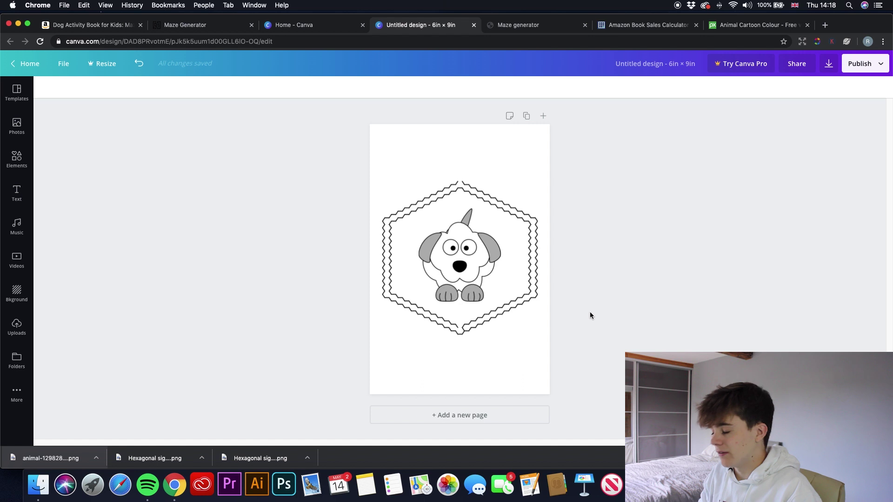
Step: Add a heading reading 'LEVEL 1' at the top centre of the page
{"action": "left_click", "coordinate": [20, 190]}
{"action": "left_click", "coordinate": [100, 137]}
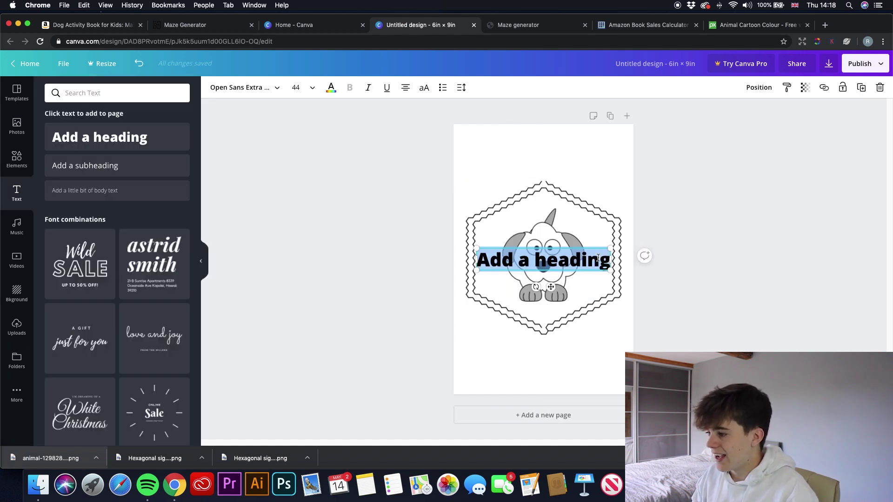
{"action": "left_click", "coordinate": [602, 248]}
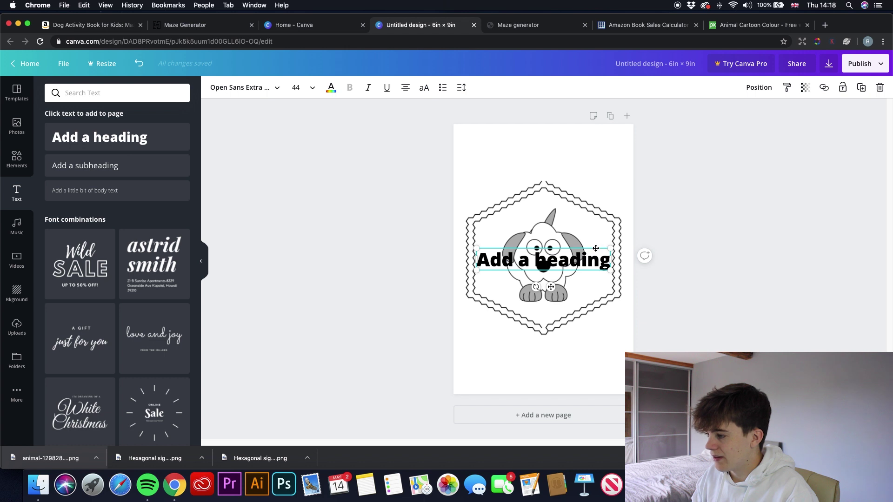
{"action": "left_click_drag", "start_coordinate": [596, 248], "coordinate": [598, 137]}
{"action": "triple_click", "coordinate": [566, 156]}
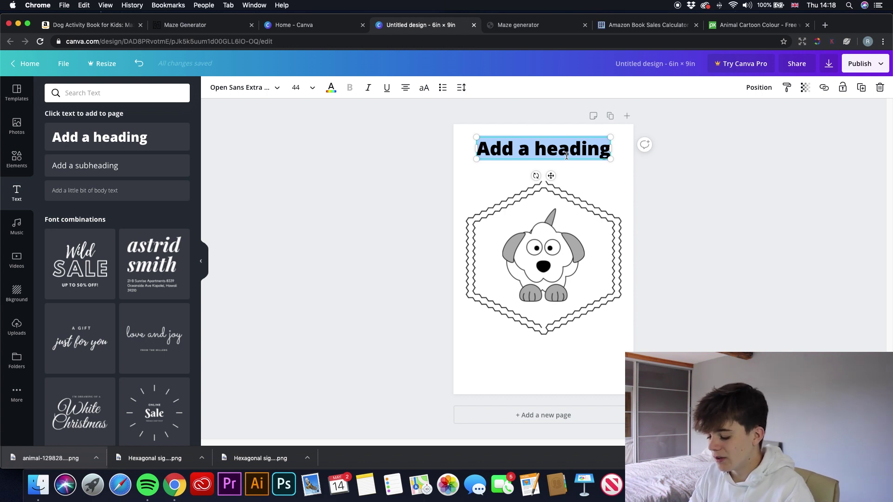
{"action": "type", "text": "LEVEL 1"}
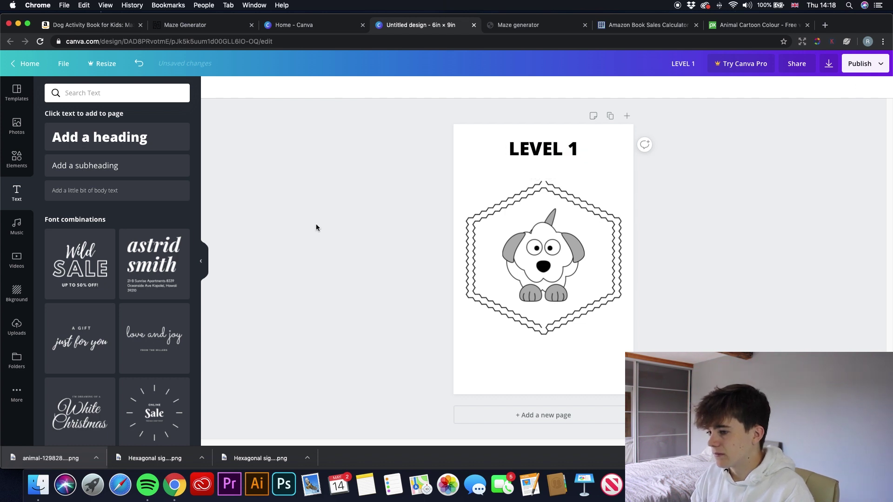
Step: Add a blank second page to the design
{"action": "left_click", "coordinate": [201, 261]}
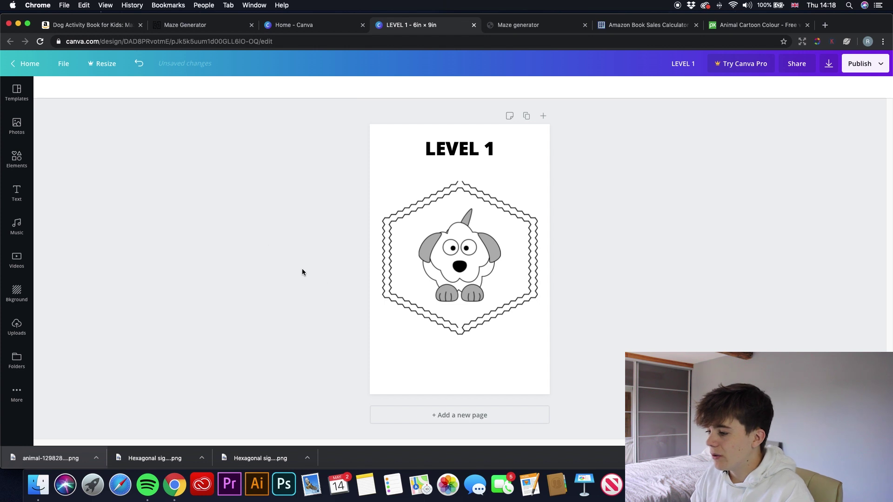
{"action": "left_click", "coordinate": [474, 416]}
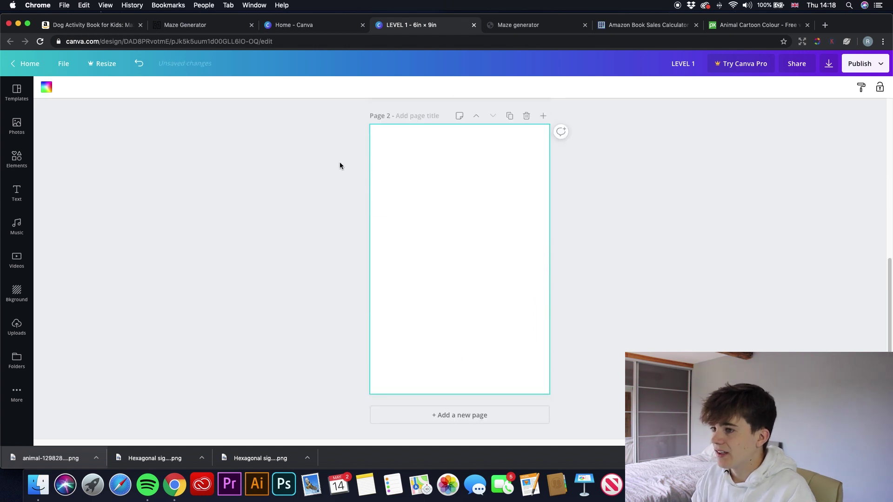
{"action": "left_click", "coordinate": [193, 26]}
Step: Regenerate the hexagonal maze with an inner side length of 10
{"action": "left_click", "coordinate": [417, 124]}
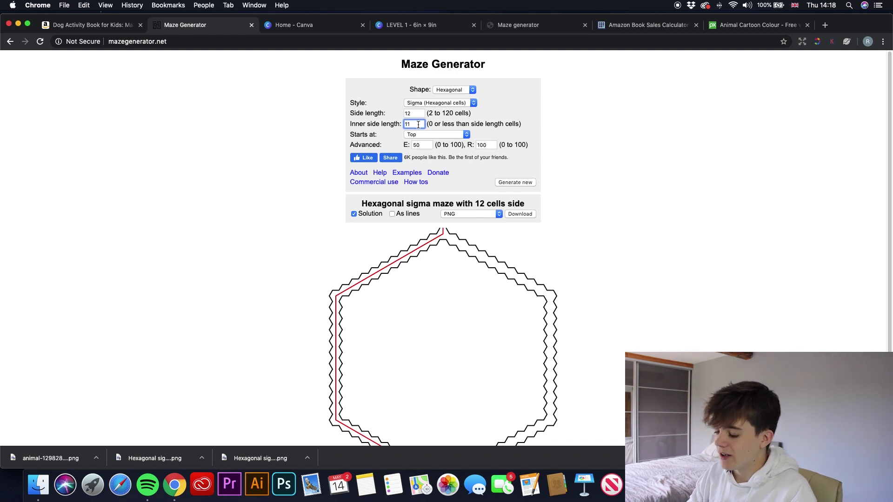
{"action": "key", "text": "BackSpace"}
{"action": "type", "text": "0"}
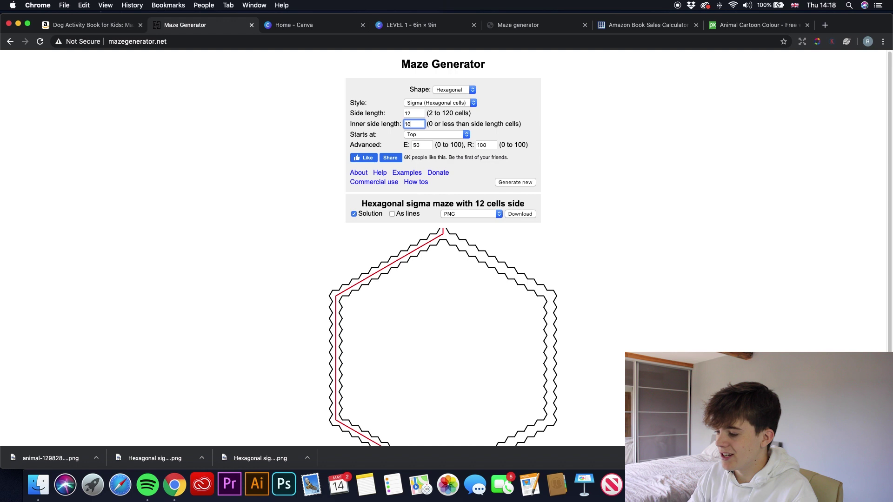
{"action": "key", "text": "Return"}
Step: Hide the red solution path and download the maze as a PNG
{"action": "scroll", "coordinate": [447, 177], "scroll_direction": "down", "scroll_amount": 2}
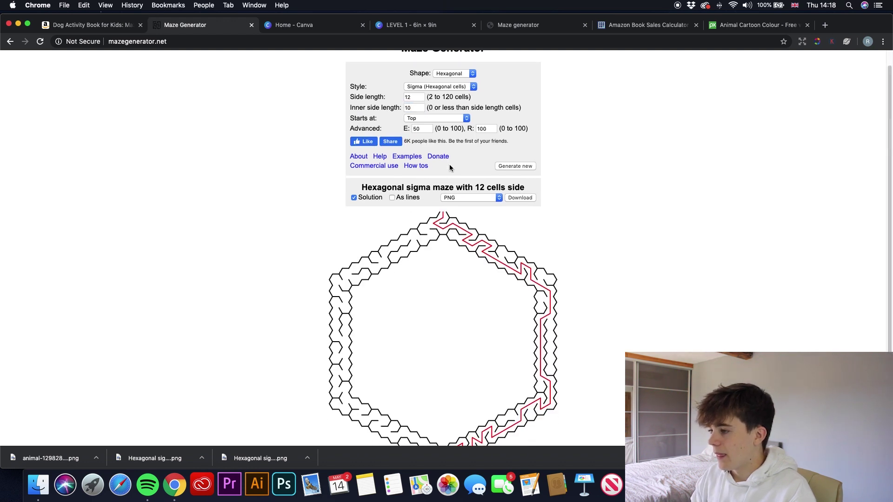
{"action": "left_click", "coordinate": [354, 197]}
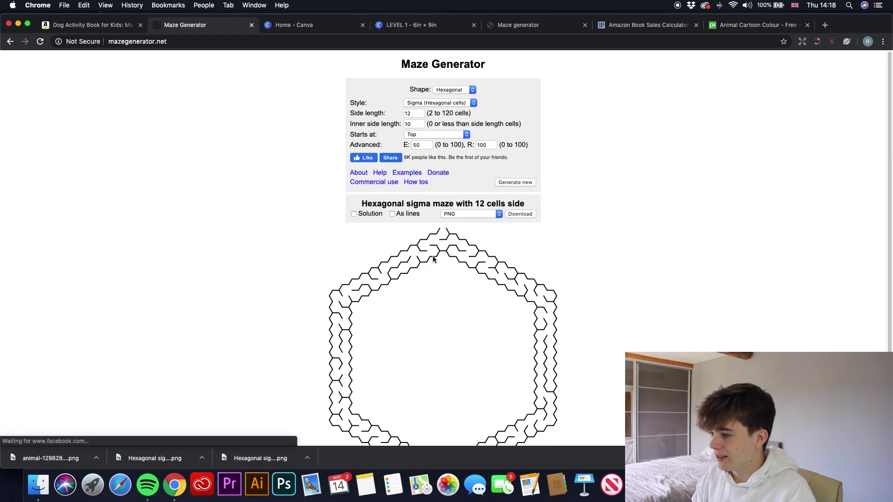
{"action": "scroll", "coordinate": [407, 266], "scroll_direction": "down", "scroll_amount": 3}
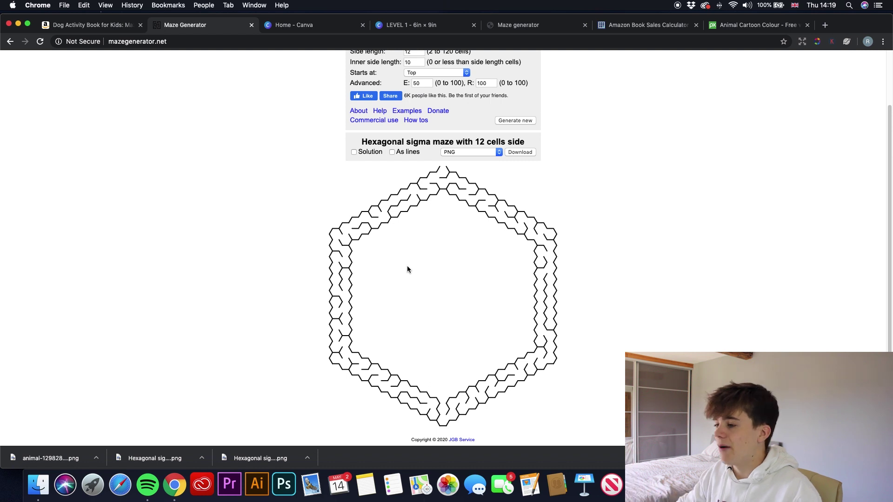
{"action": "left_click", "coordinate": [512, 153]}
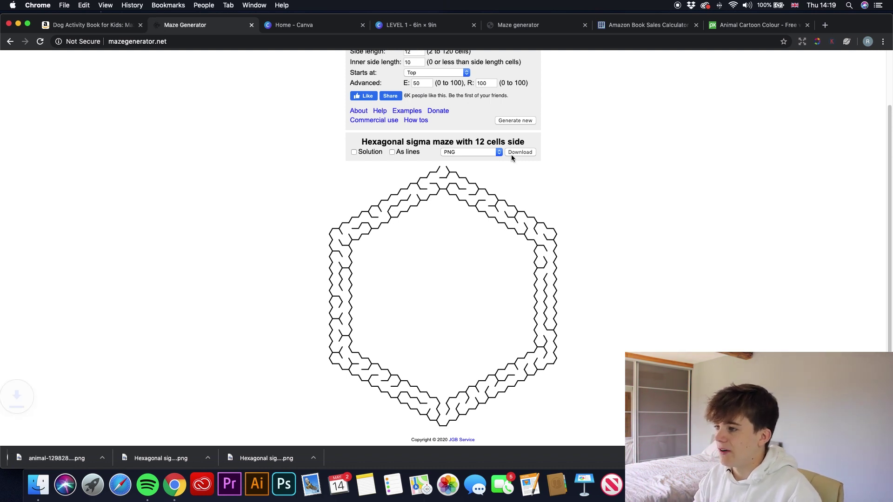
Step: Add the new maze PNG to page 2, enlarged to about 5.5 in square and centred
{"action": "left_click", "coordinate": [389, 25]}
{"action": "scroll", "coordinate": [507, 320], "scroll_direction": "up", "scroll_amount": 3}
{"action": "scroll", "coordinate": [492, 284], "scroll_direction": "down", "scroll_amount": 3}
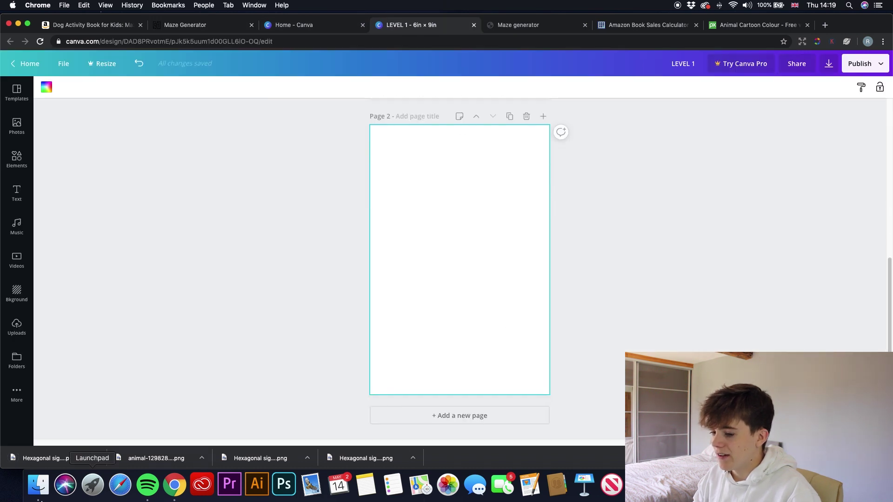
{"action": "left_click", "coordinate": [49, 458]}
{"action": "left_click_drag", "start_coordinate": [64, 460], "coordinate": [530, 265]}
{"action": "left_click", "coordinate": [206, 259]}
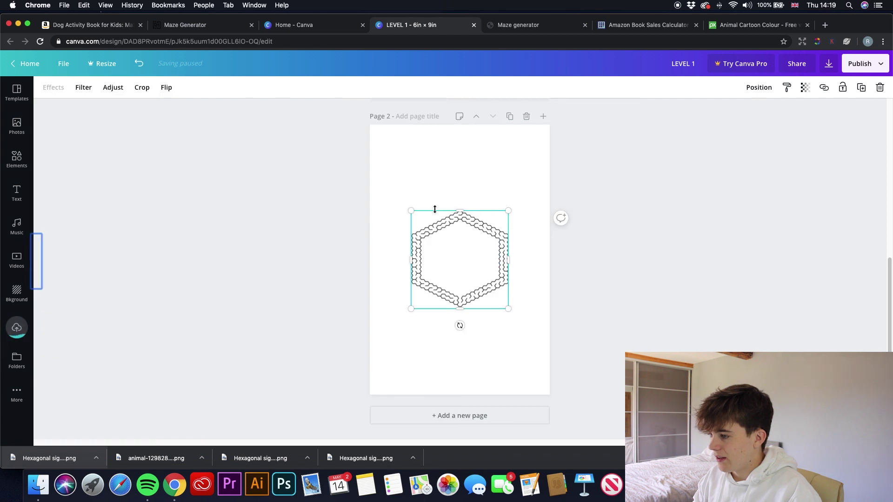
{"action": "mouse_move", "coordinate": [411, 212]}
{"action": "left_mouse_down"}
{"action": "mouse_move", "coordinate": [336, 159]}
{"action": "mouse_move", "coordinate": [361, 161]}
{"action": "mouse_move", "coordinate": [437, 201]}
{"action": "mouse_move", "coordinate": [427, 209]}
{"action": "mouse_move", "coordinate": [370, 173]}
{"action": "mouse_move", "coordinate": [418, 201]}
{"action": "left_mouse_up"}
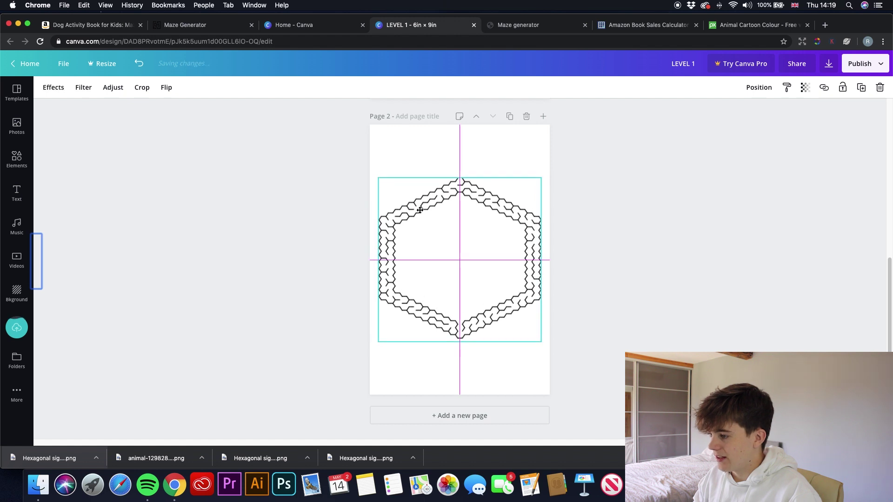
{"action": "left_click", "coordinate": [654, 265]}
{"action": "scroll", "coordinate": [621, 281], "scroll_direction": "up", "scroll_amount": 5}
{"action": "scroll", "coordinate": [620, 281], "scroll_direction": "up", "scroll_amount": 2}
{"action": "key", "text": "super+z"}
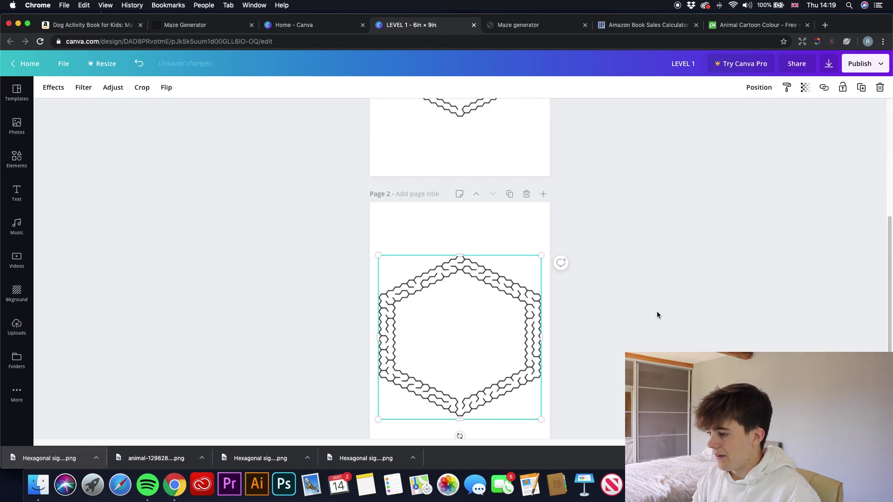
{"action": "scroll", "coordinate": [409, 310], "scroll_direction": "down", "scroll_amount": 1}
Step: Open the Dog Nose Spot dalmatian from the dog results and download it as a 1280×1218 PNG
{"action": "left_click", "coordinate": [753, 25]}
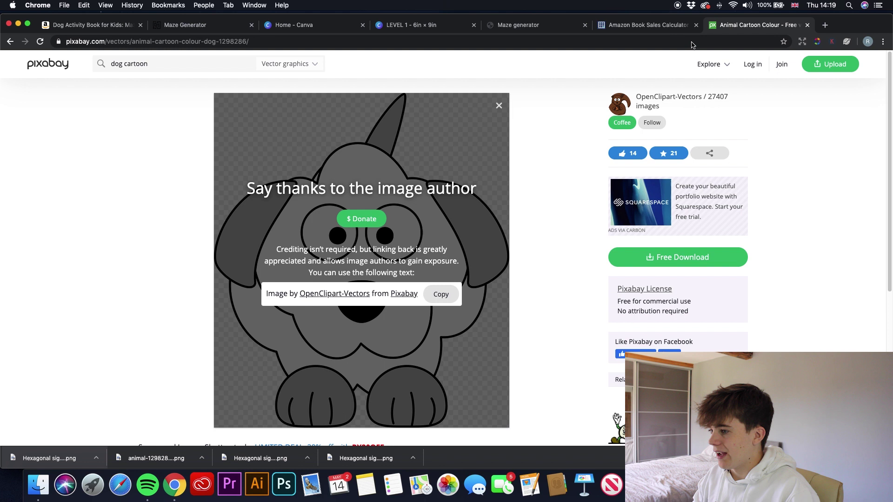
{"action": "left_click", "coordinate": [10, 41]}
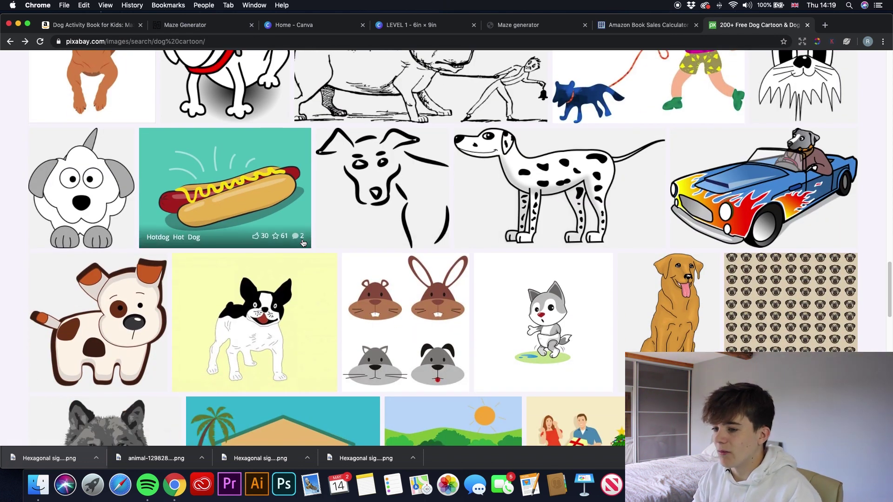
{"action": "scroll", "coordinate": [303, 243], "scroll_direction": "down", "scroll_amount": 10}
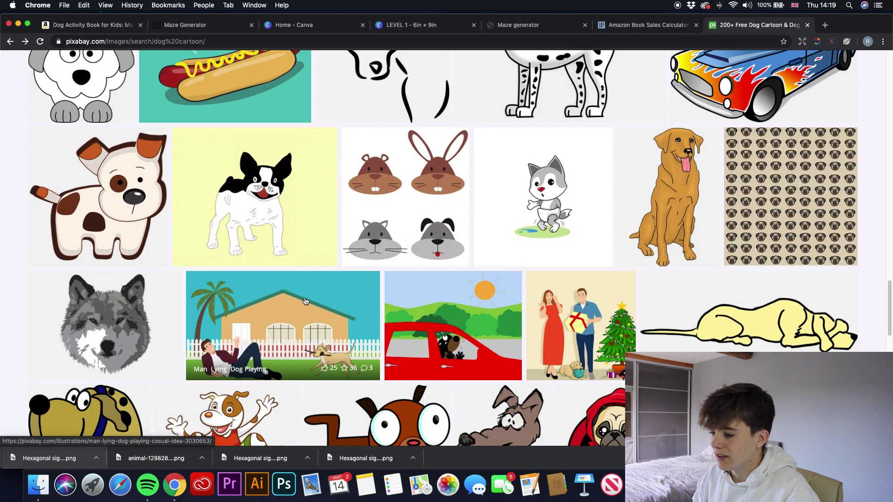
{"action": "scroll", "coordinate": [422, 310], "scroll_direction": "down", "scroll_amount": 10}
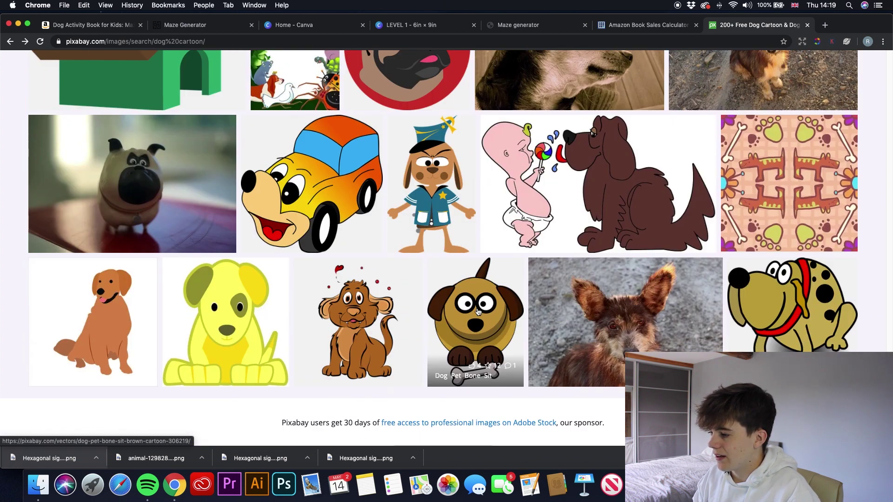
{"action": "left_click", "coordinate": [658, 201]}
{"action": "left_click", "coordinate": [671, 250]}
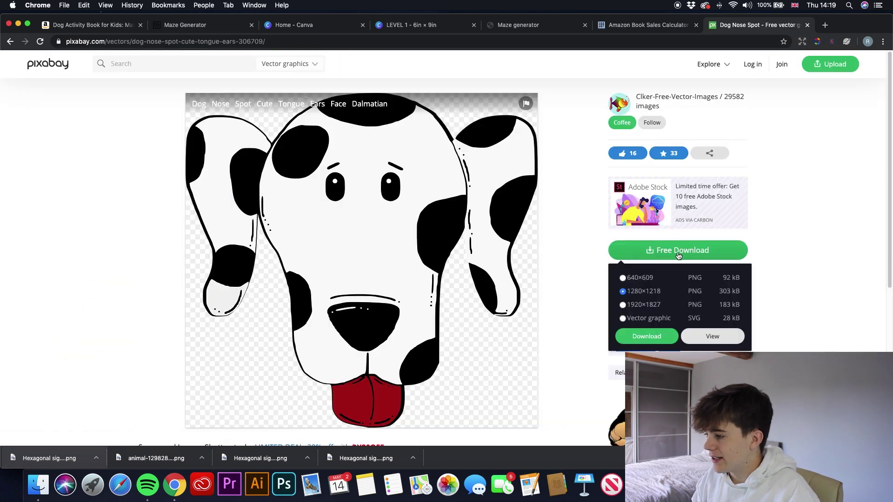
{"action": "left_click", "coordinate": [646, 338]}
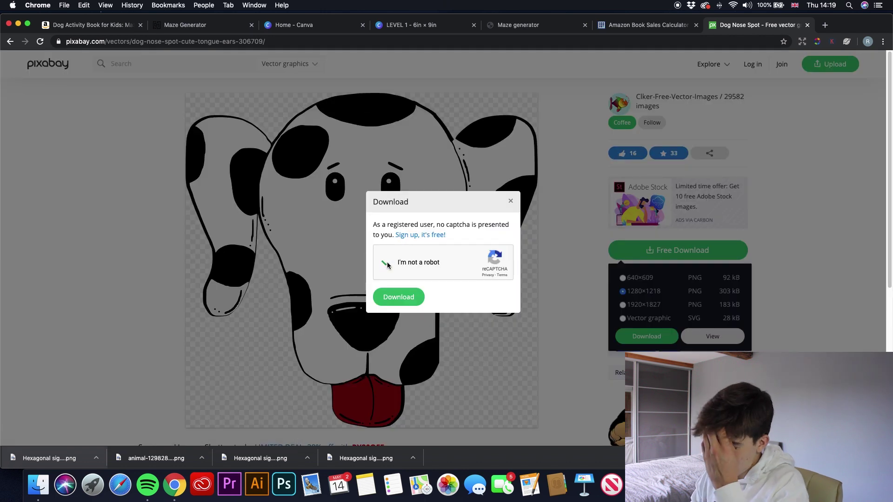
{"action": "left_click", "coordinate": [410, 299]}
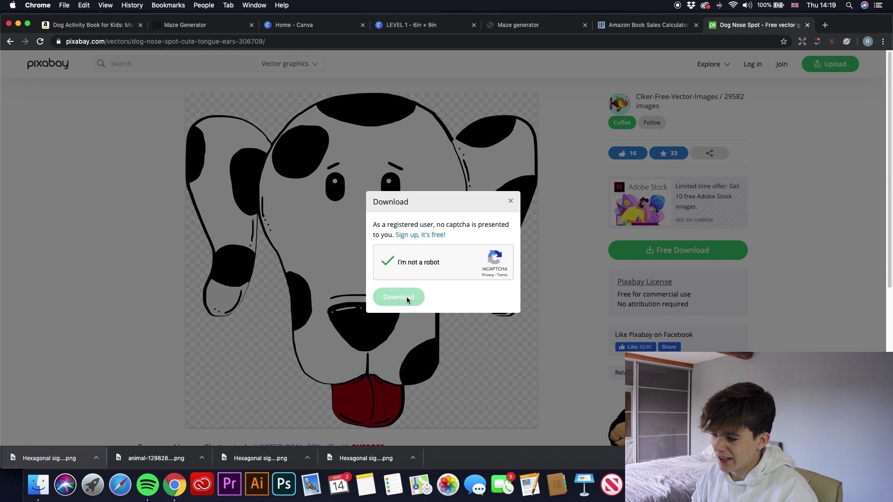
{"action": "left_click", "coordinate": [633, 26]}
Step: Add the dalmatian PNG to page 2, shrunk and centred inside the maze ring
{"action": "left_click", "coordinate": [410, 25]}
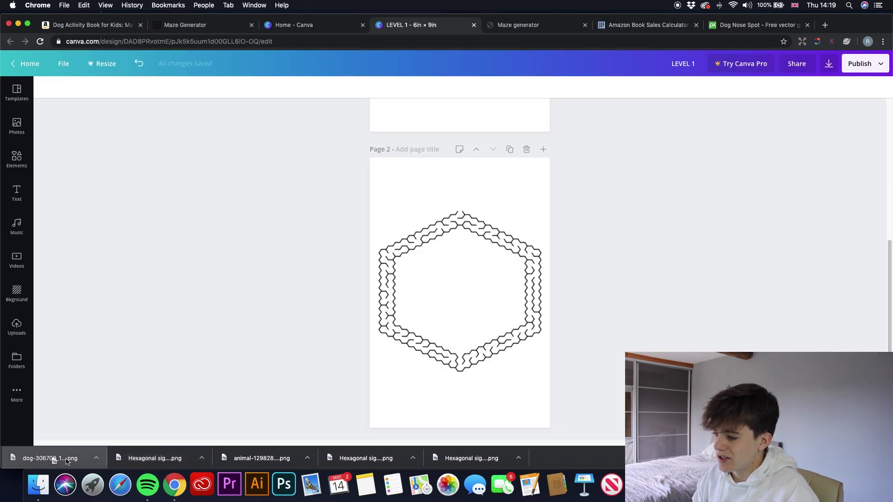
{"action": "left_click_drag", "start_coordinate": [67, 461], "coordinate": [540, 292]}
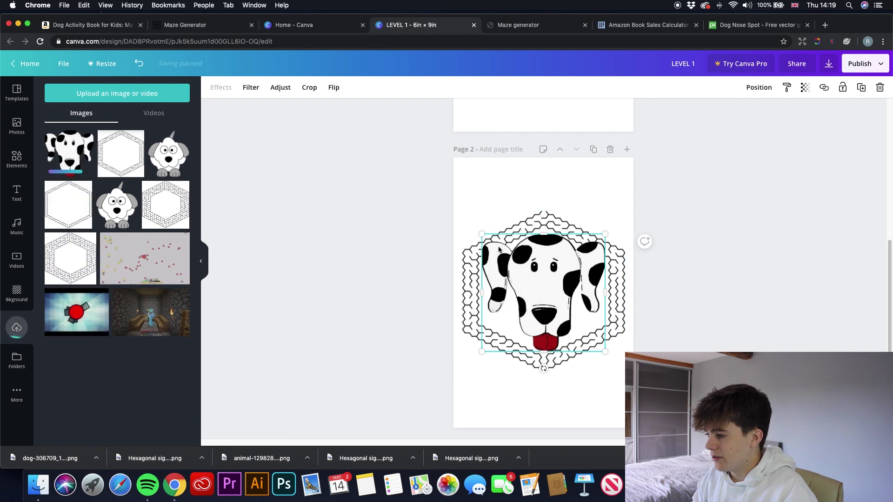
{"action": "left_click_drag", "start_coordinate": [484, 235], "coordinate": [516, 267]}
{"action": "left_click", "coordinate": [684, 287]}
{"action": "left_click", "coordinate": [580, 316]}
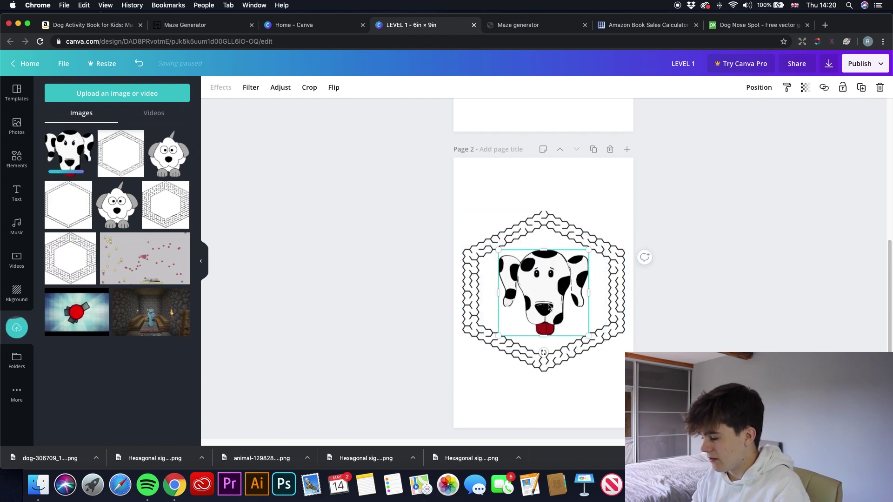
{"action": "left_click", "coordinate": [795, 317]}
{"action": "left_click", "coordinate": [530, 291]}
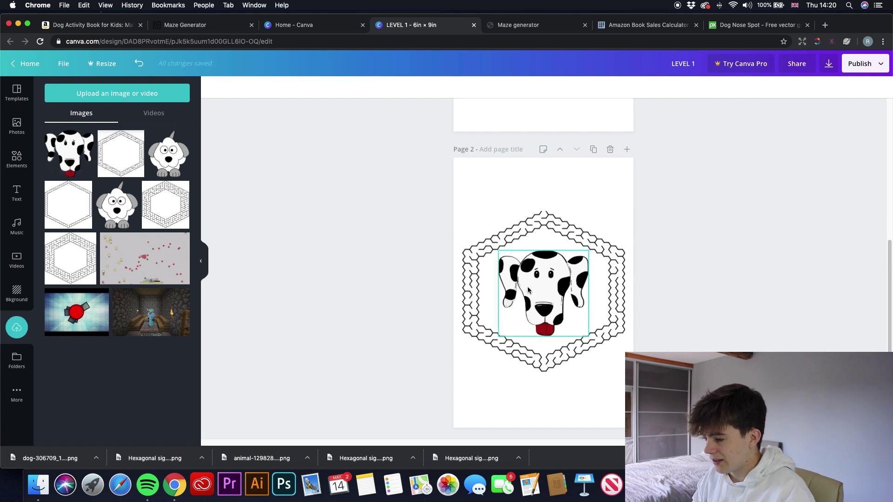
{"action": "left_click", "coordinate": [319, 338]}
Step: Add a 'LEVEL 2' heading at the top of page 2
{"action": "left_click", "coordinate": [15, 194]}
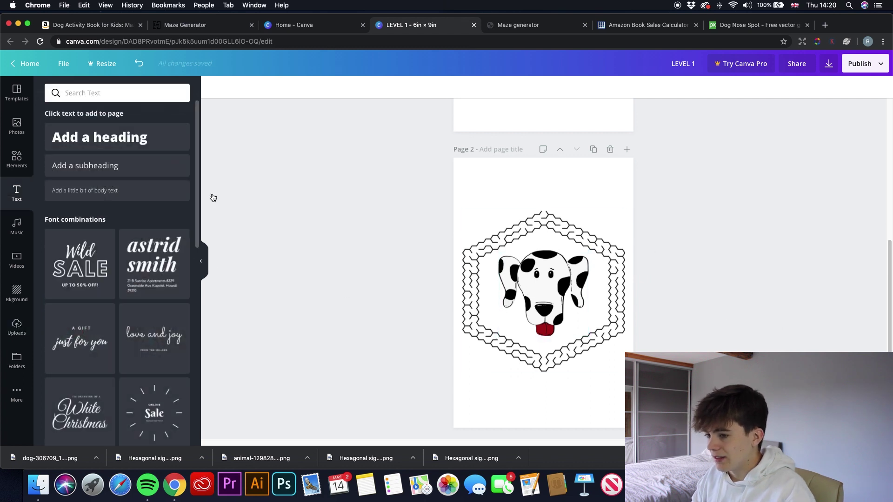
{"action": "left_click", "coordinate": [119, 137]}
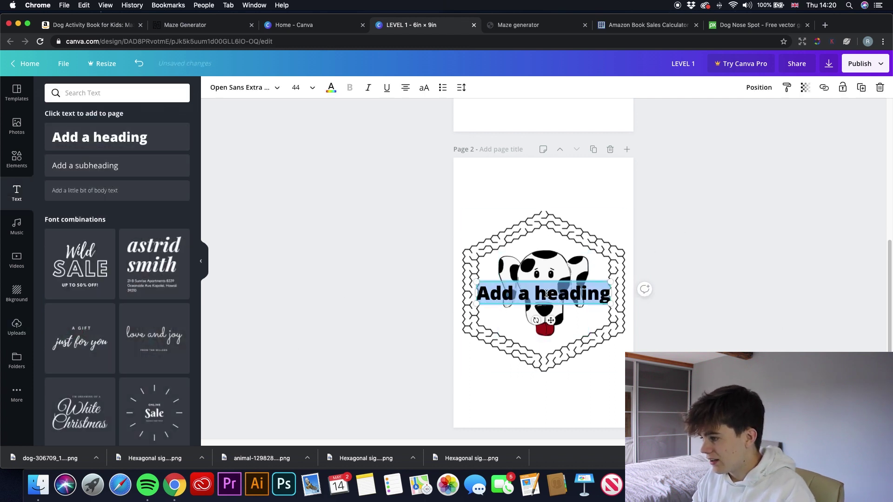
{"action": "left_click_drag", "start_coordinate": [547, 282], "coordinate": [540, 181]}
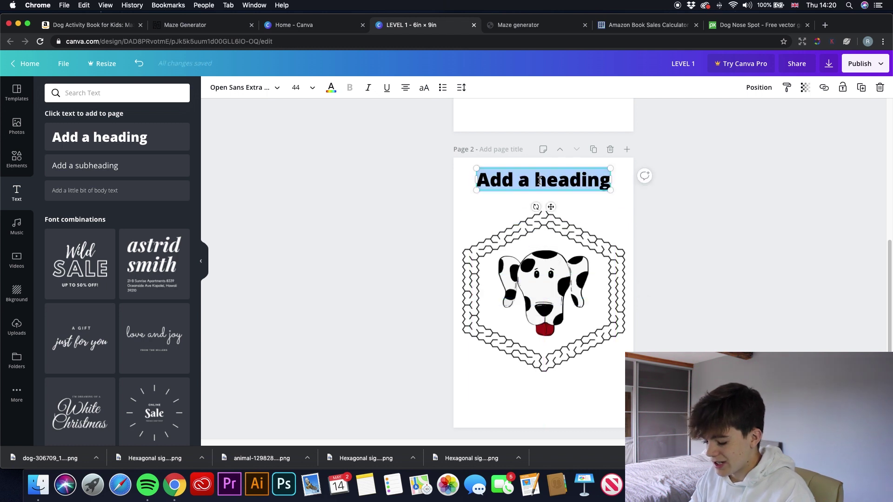
{"action": "type", "text": "LEVEL 2"}
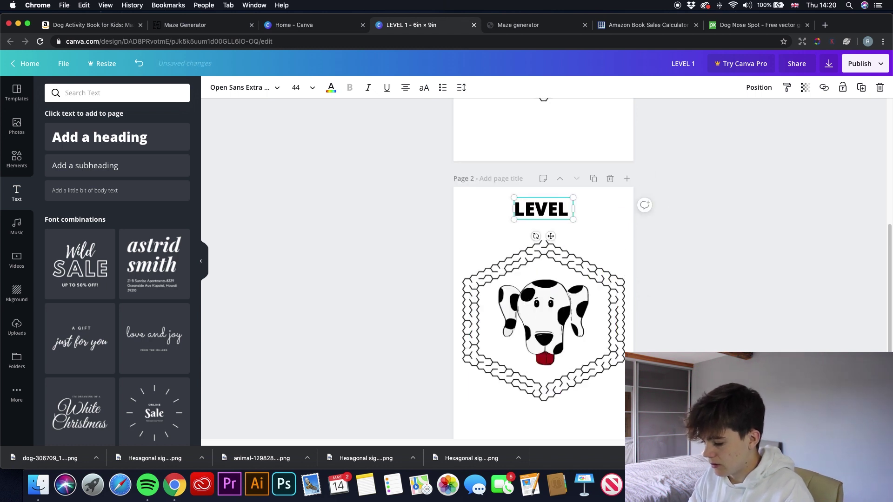
{"action": "left_click", "coordinate": [201, 261]}
{"action": "scroll", "coordinate": [399, 318], "scroll_direction": "up", "scroll_amount": 5}
{"action": "scroll", "coordinate": [399, 318], "scroll_direction": "down", "scroll_amount": 5}
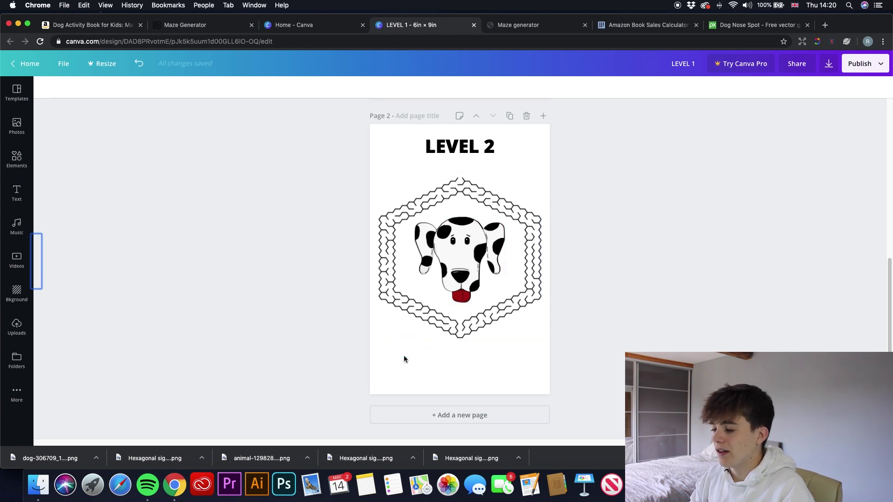
Step: Add a blank page 3 and place a heading reading 'LEVEL 1' at its top
{"action": "left_click", "coordinate": [424, 415]}
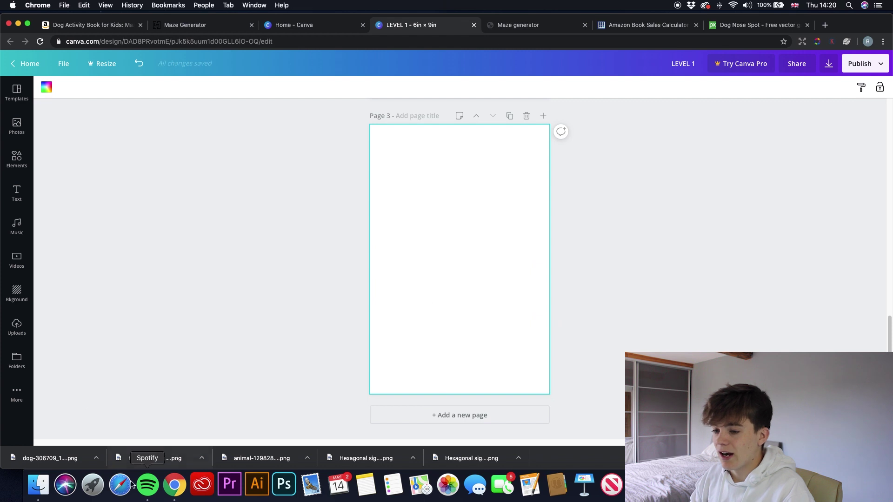
{"action": "left_click", "coordinate": [17, 192]}
{"action": "left_click", "coordinate": [87, 136]}
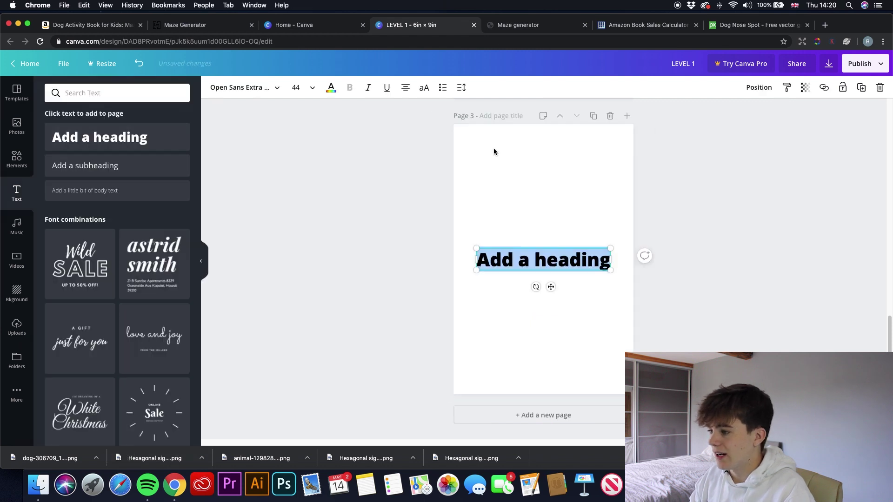
{"action": "left_click_drag", "start_coordinate": [555, 248], "coordinate": [556, 142]}
{"action": "double_click", "coordinate": [546, 159]}
{"action": "triple_click", "coordinate": [546, 159]}
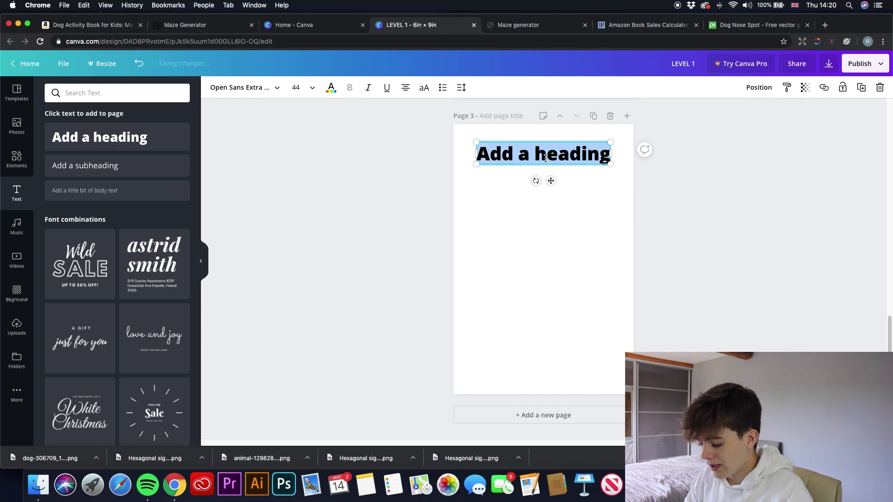
{"action": "type", "text": "LEVEL 1"}
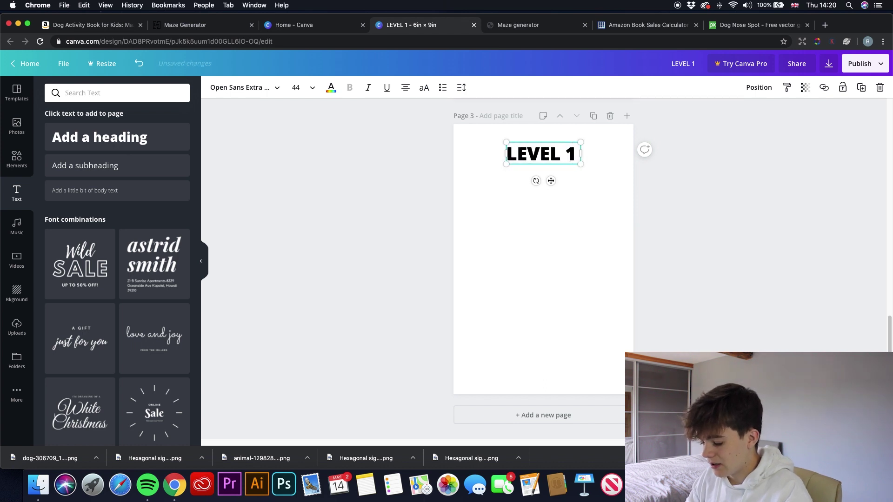
{"action": "left_click", "coordinate": [17, 327]}
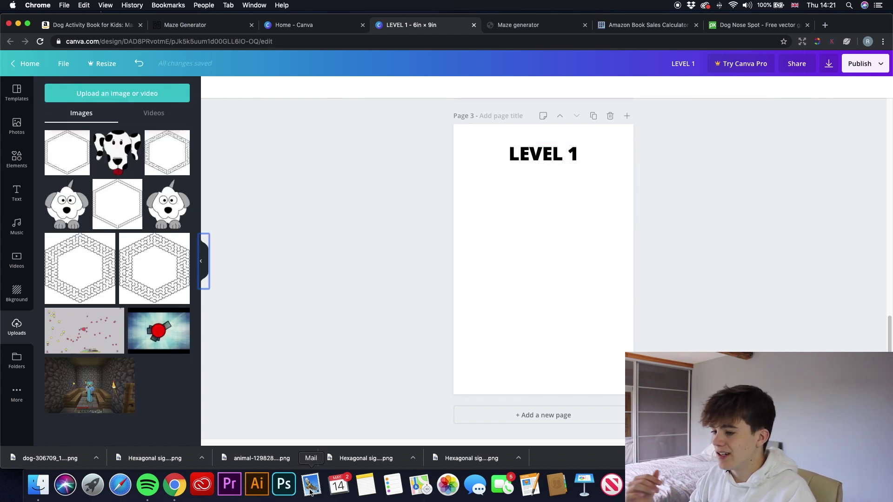